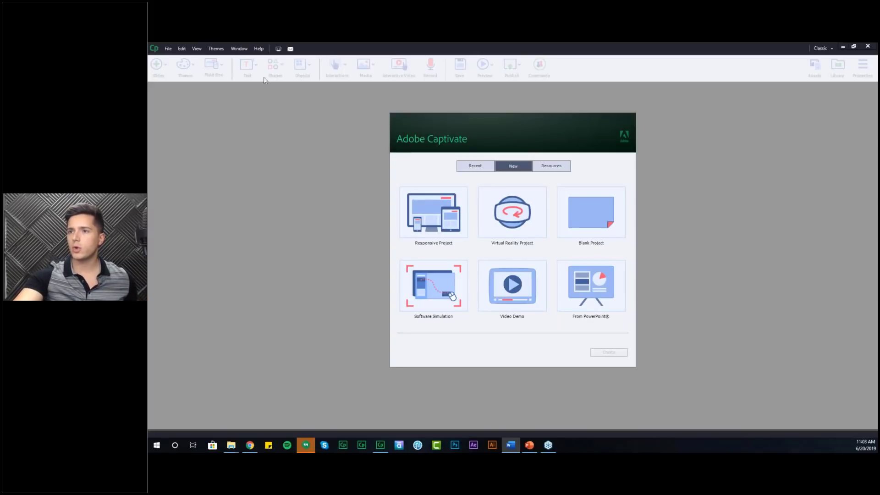
- Check for Adobe Captivate updates and close the updater
click(259, 50)
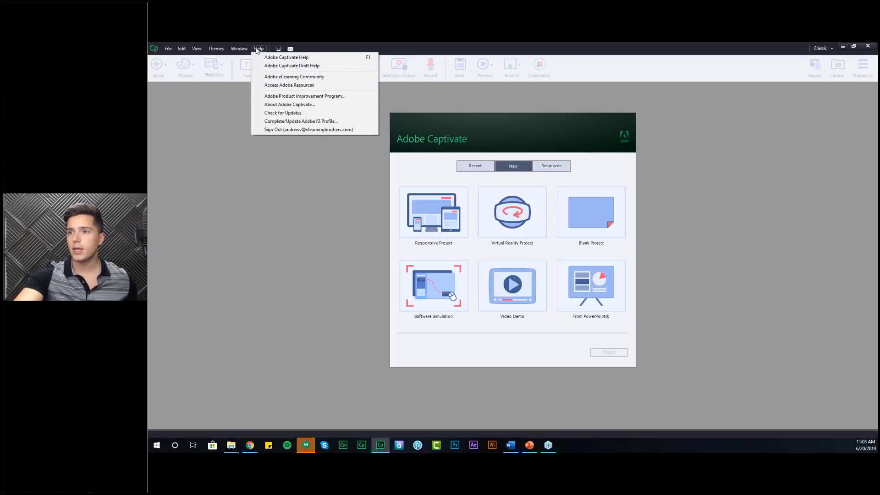
mouse_move(239, 49)
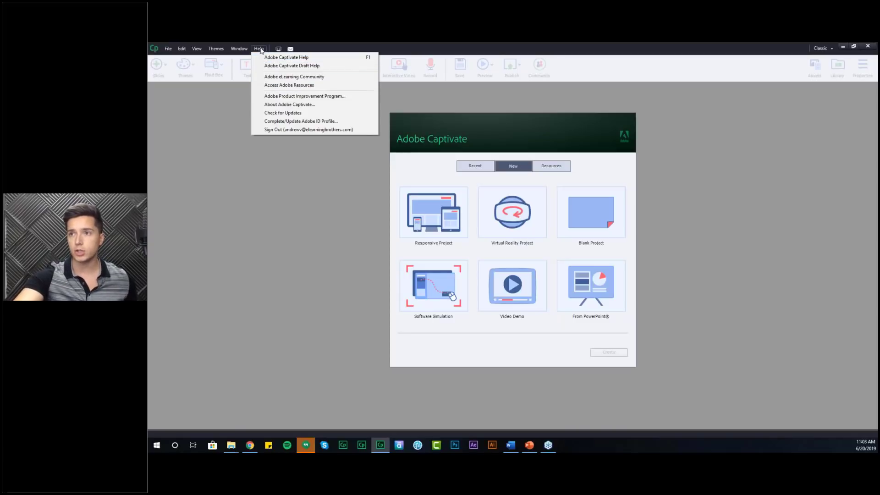
click(271, 114)
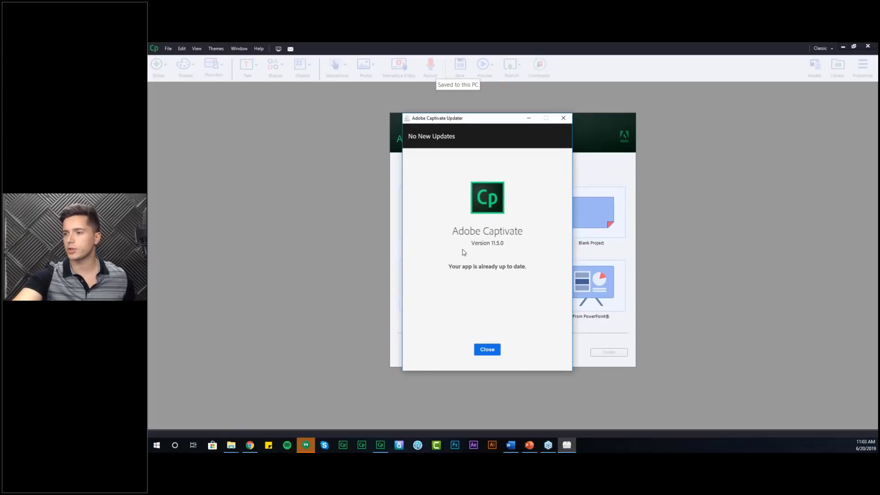
click(486, 352)
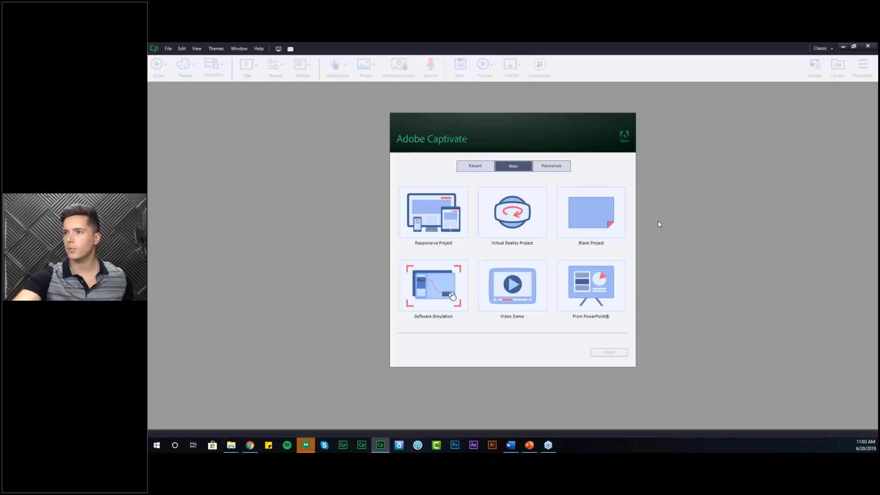
- Create a blank project with a 1024 x 627 canvas and open the assets library
click(587, 224)
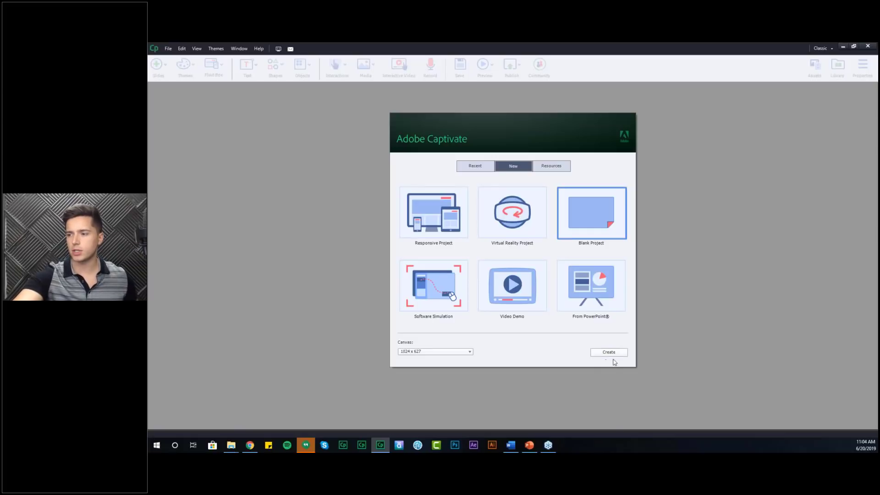
click(610, 355)
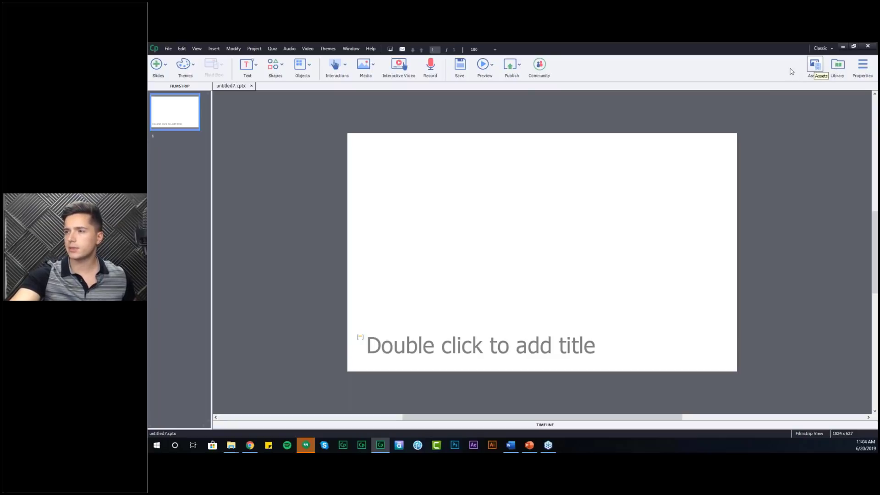
click(815, 65)
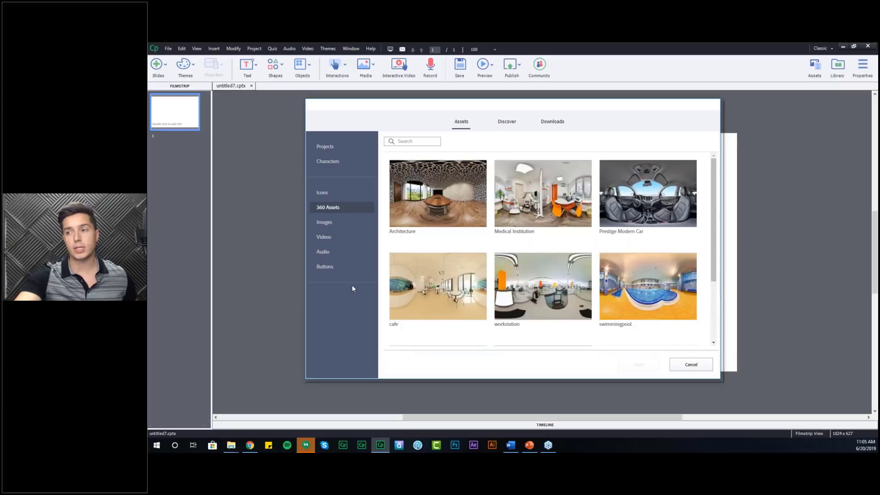
- Browse the slide and project templates, characters, icons and 360 assets in the assets library
click(327, 148)
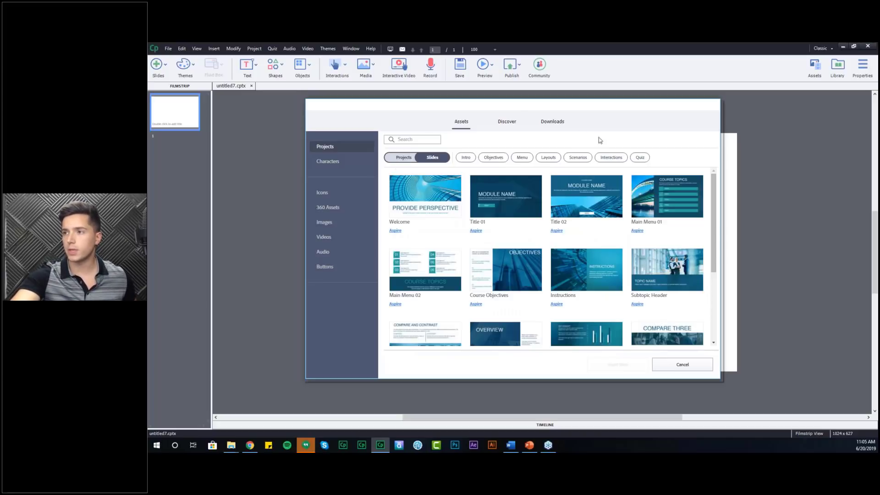
click(400, 159)
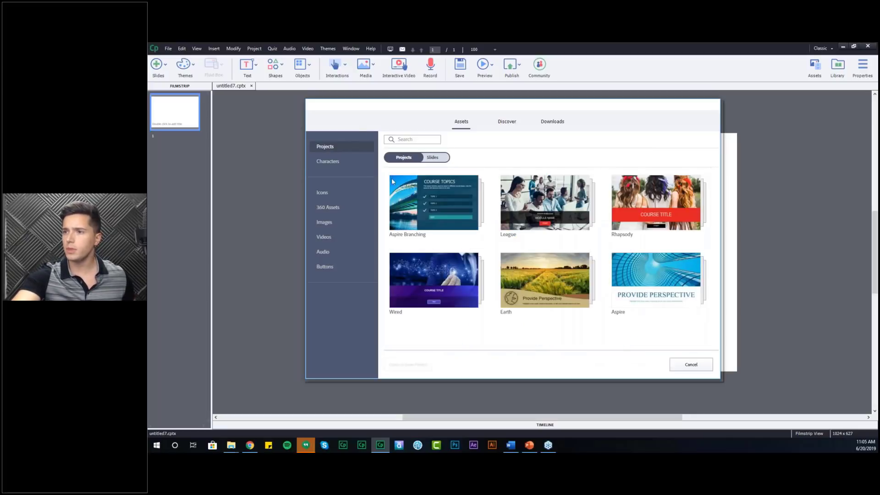
click(330, 161)
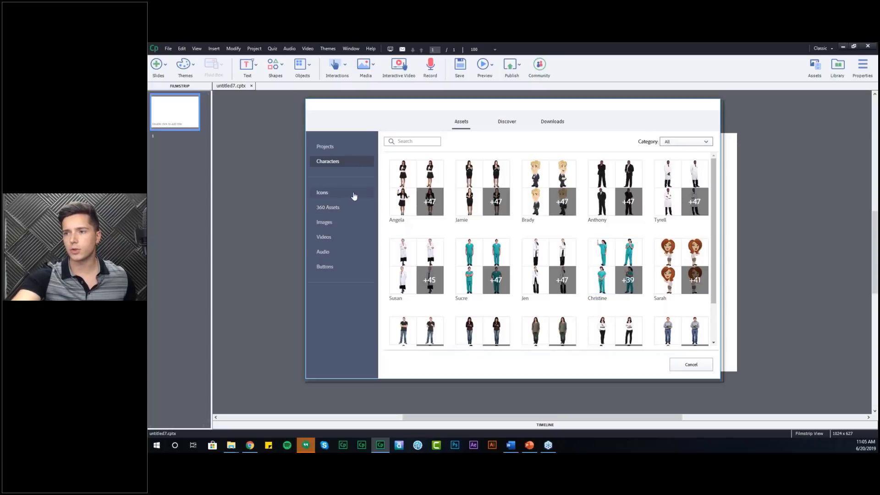
click(324, 196)
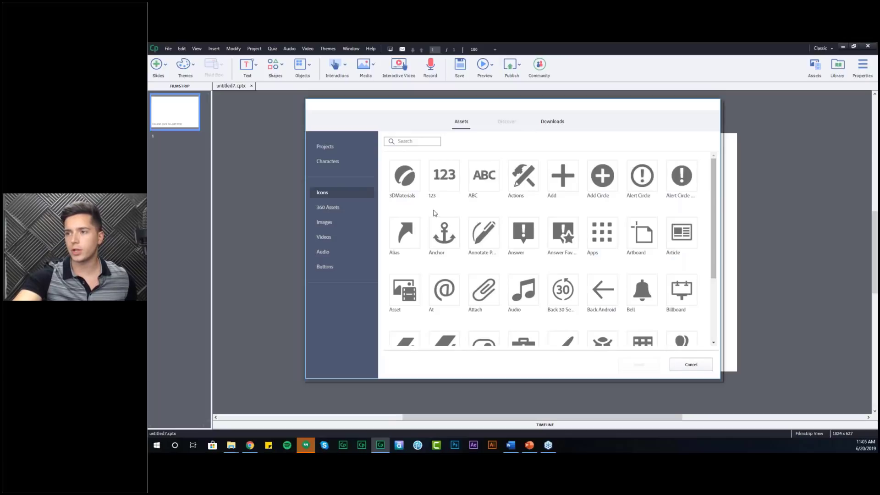
click(336, 208)
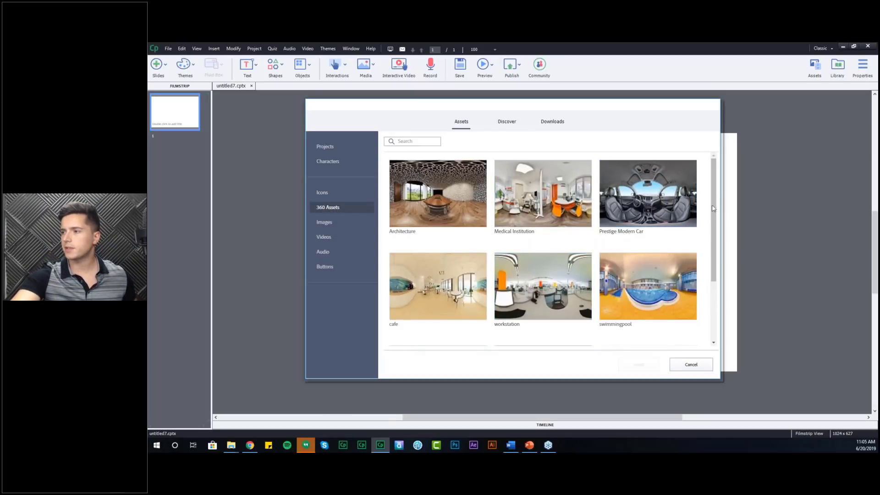
drag(714, 230, 712, 288)
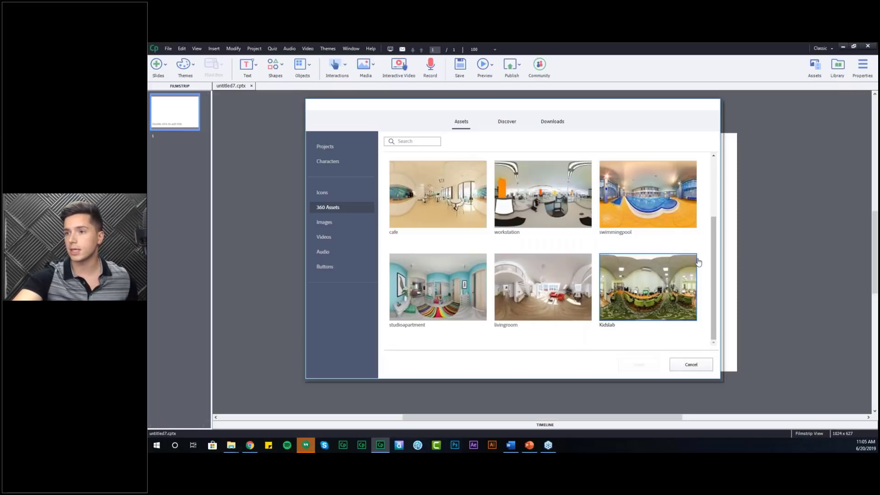
- Glance at the video and audio categories and look through the stock images from Hillside to Sunset
click(324, 223)
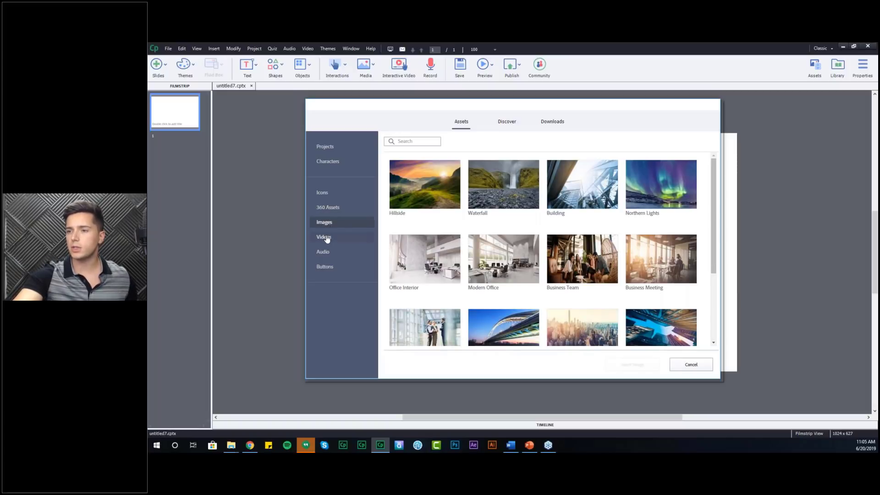
click(325, 238)
click(324, 252)
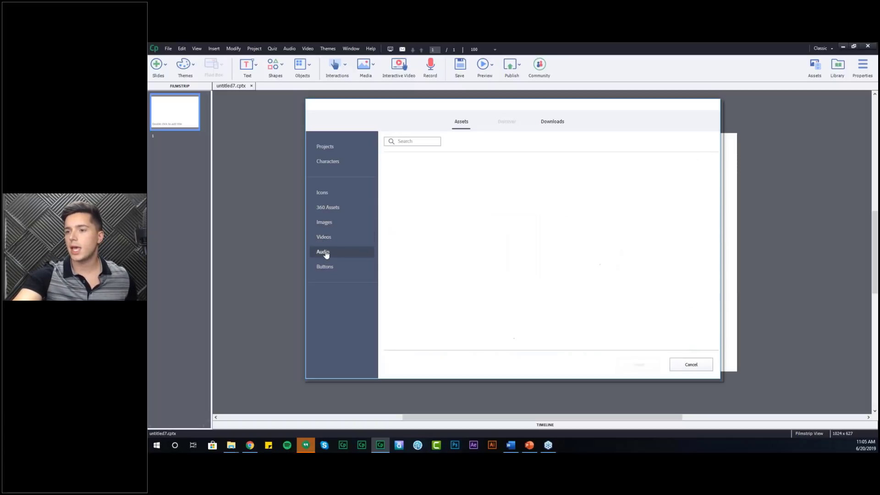
click(326, 224)
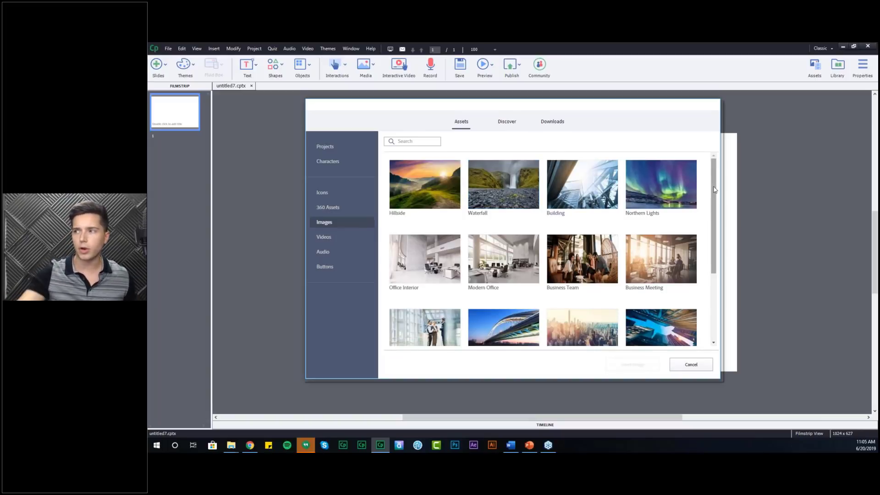
scroll(711, 197, down, 3)
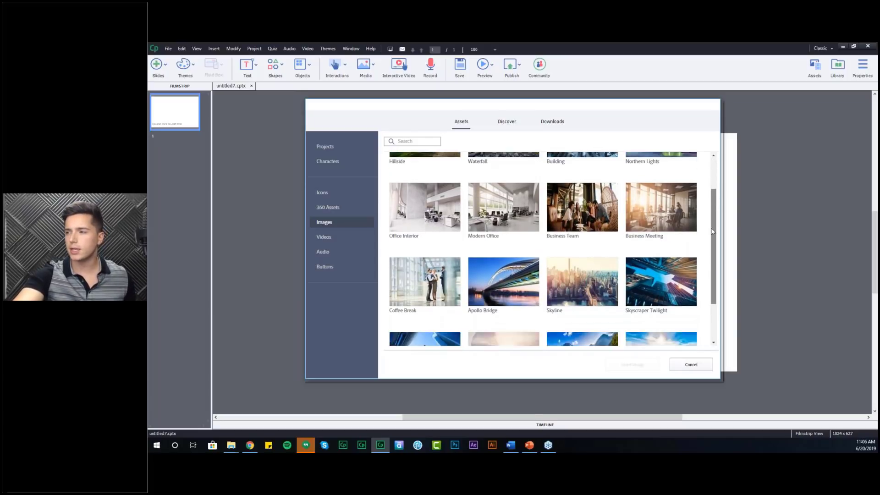
scroll(700, 216, down, 1)
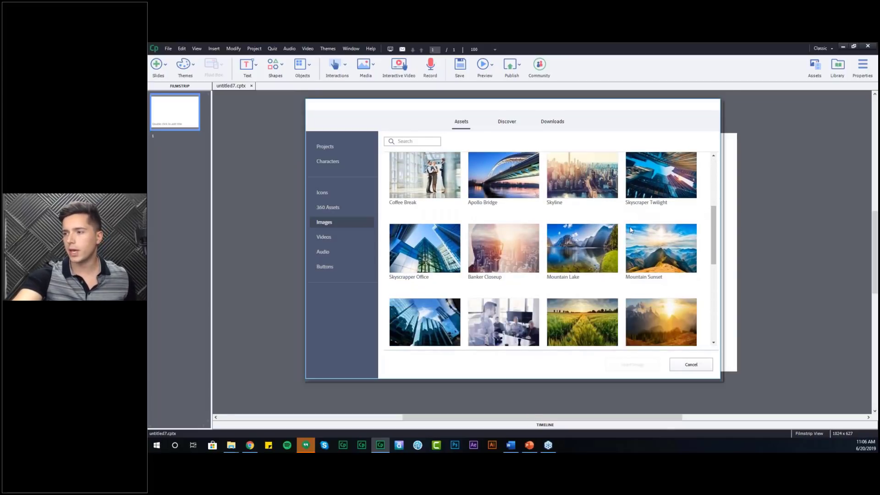
scroll(461, 233, down, 2)
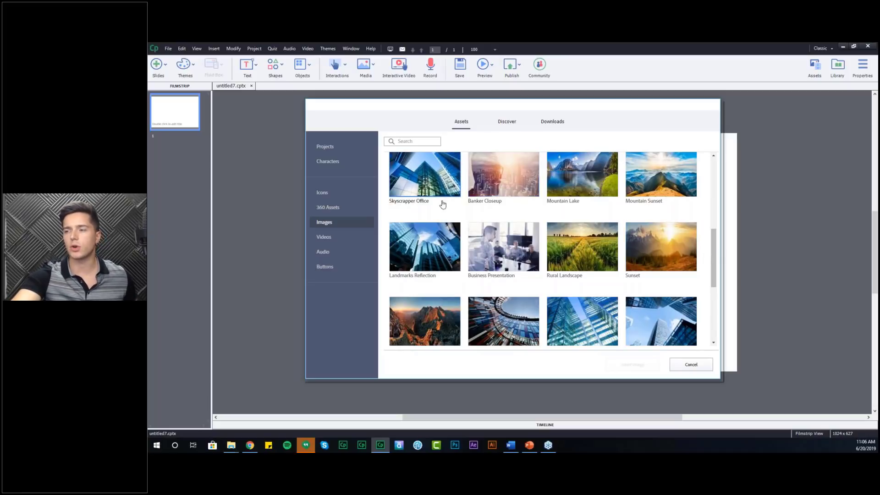
- Play a preview of the Time-lapse stock video and view the audio assets
click(342, 235)
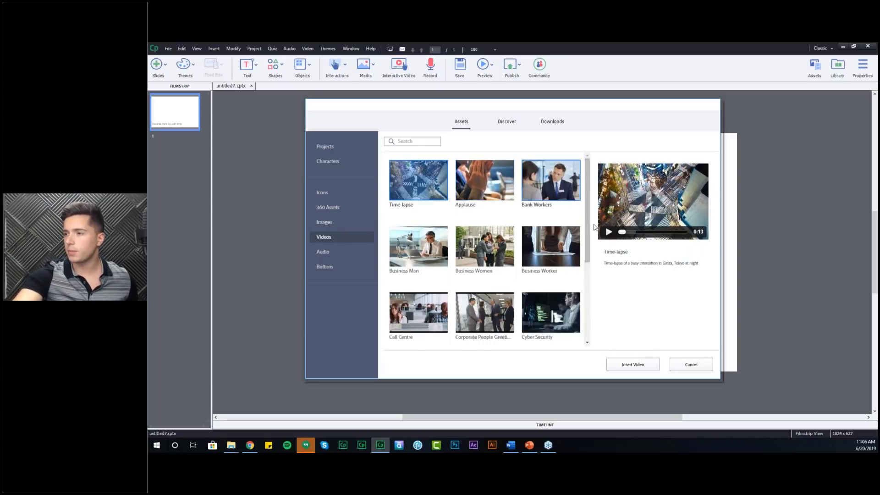
click(608, 231)
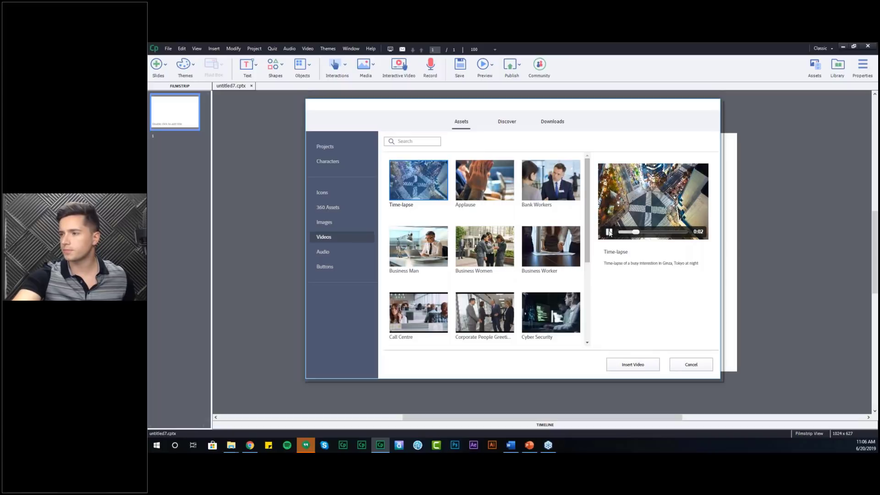
click(345, 253)
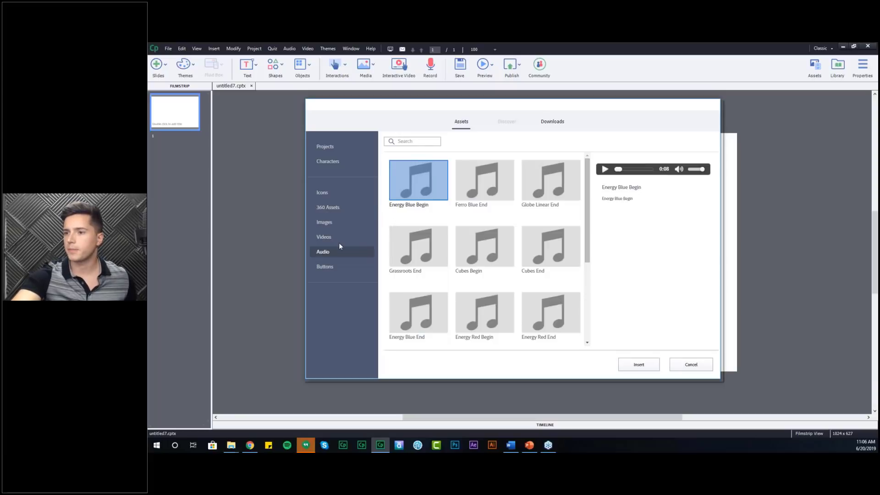
- Insert the blue-green Start button asset onto the slide and display its action properties
click(324, 267)
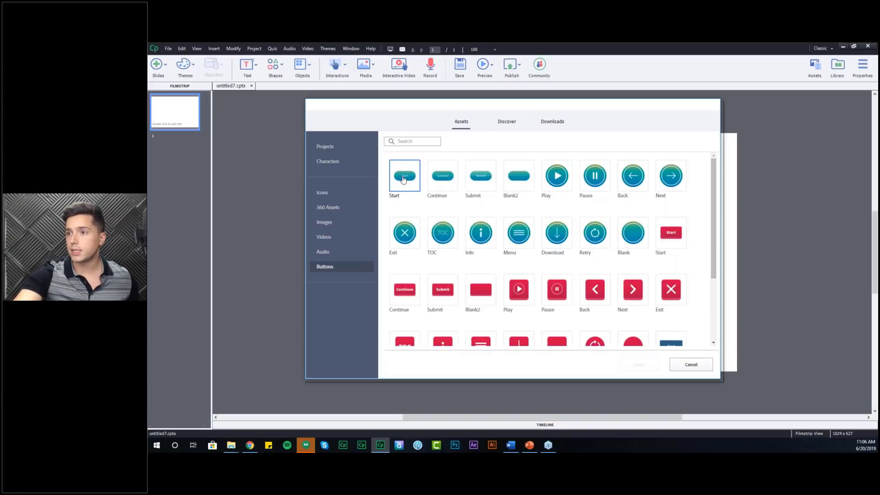
click(403, 179)
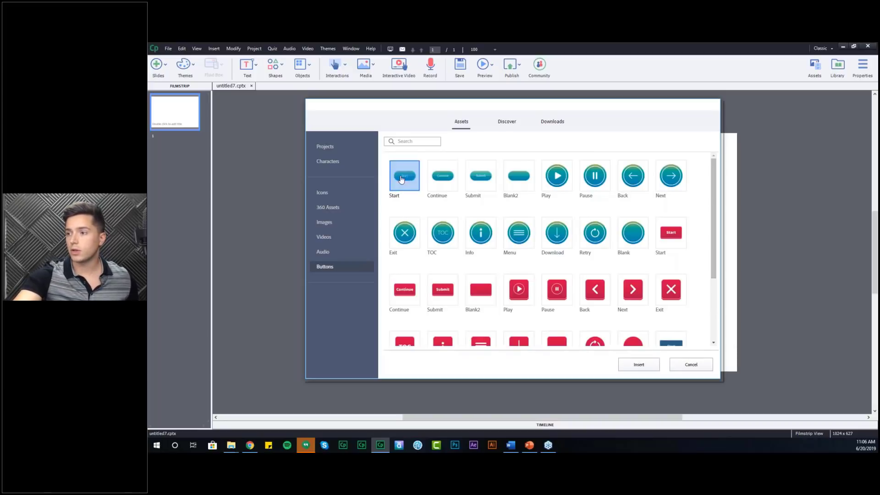
click(638, 365)
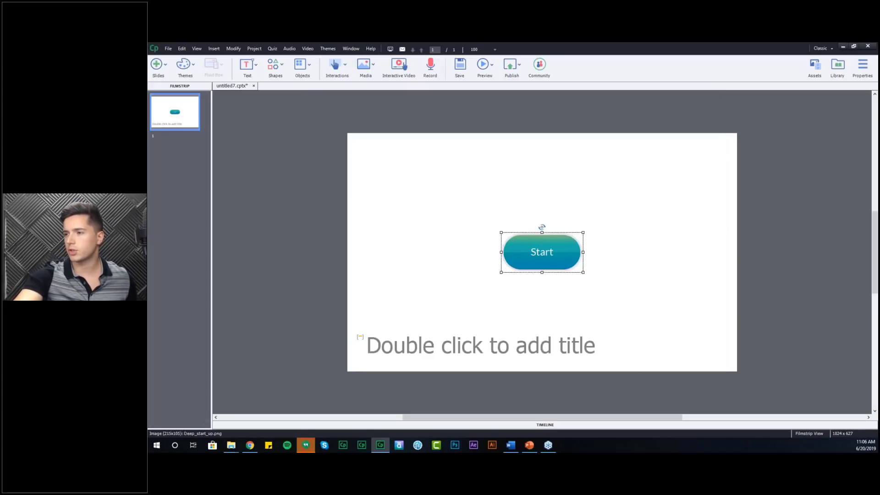
click(863, 65)
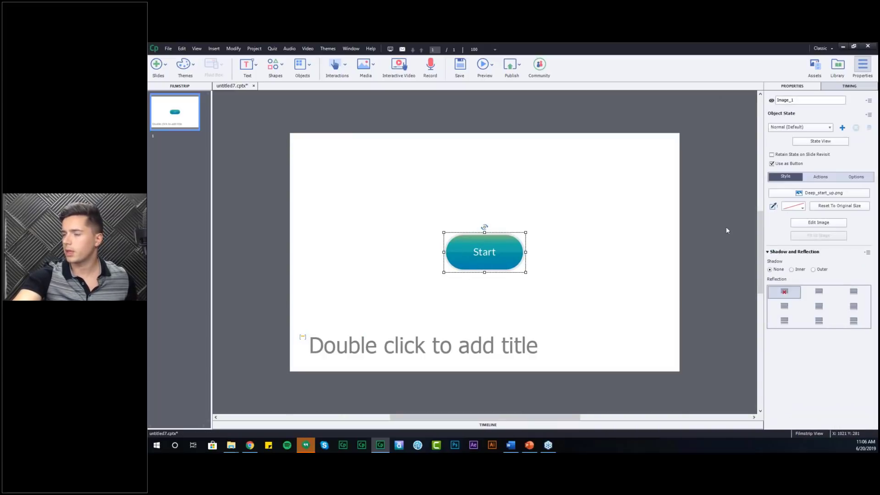
click(820, 180)
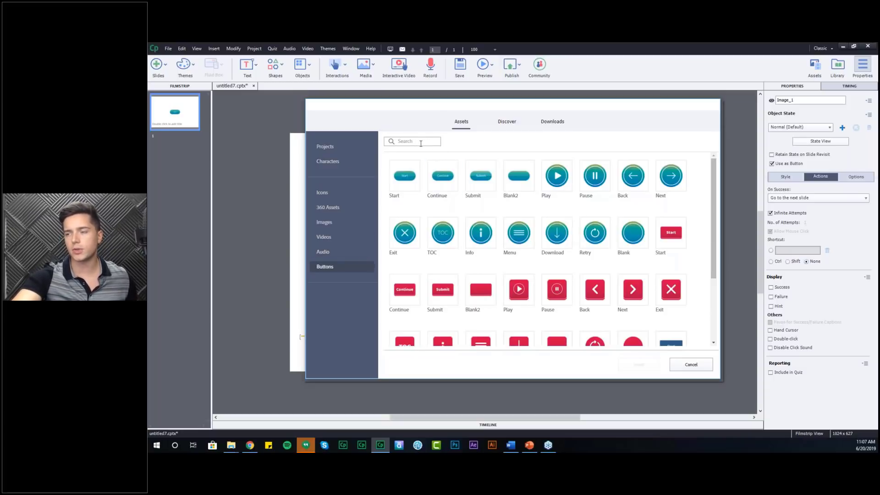
- Reopen the built-in project slides and view the additional templates on offer in the online Adobe Captivate Asset Library
click(326, 253)
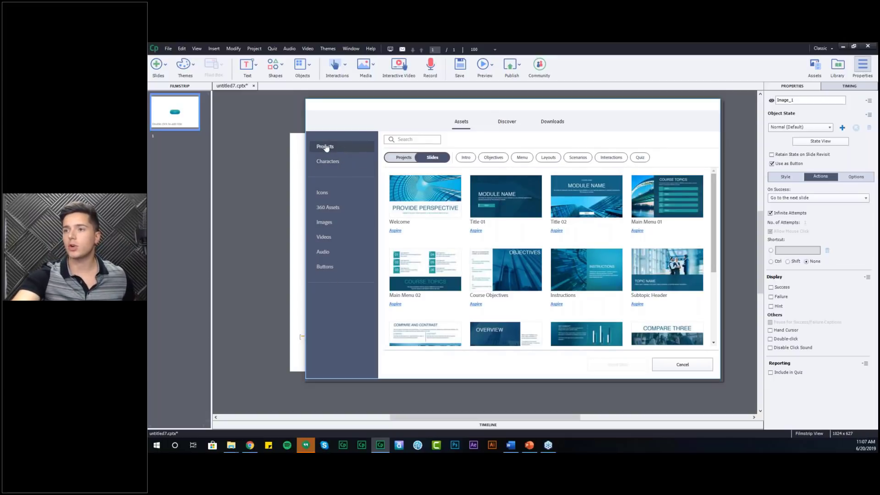
click(507, 122)
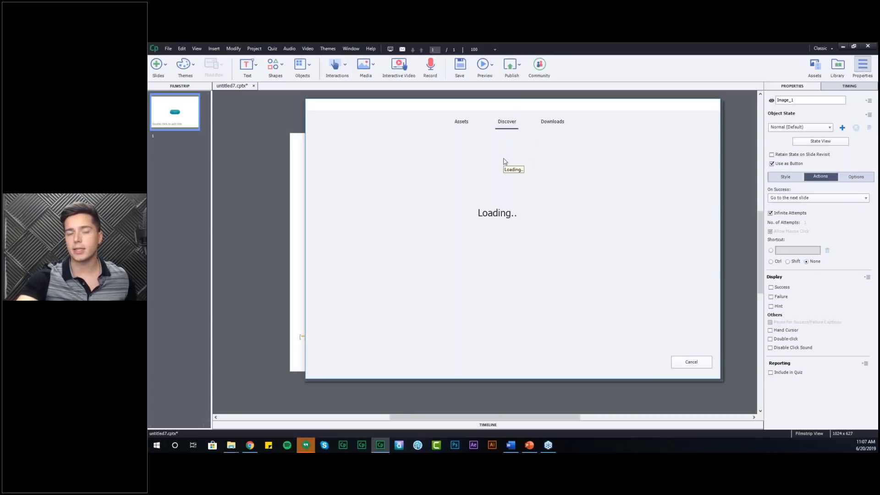
mouse_move(512, 161)
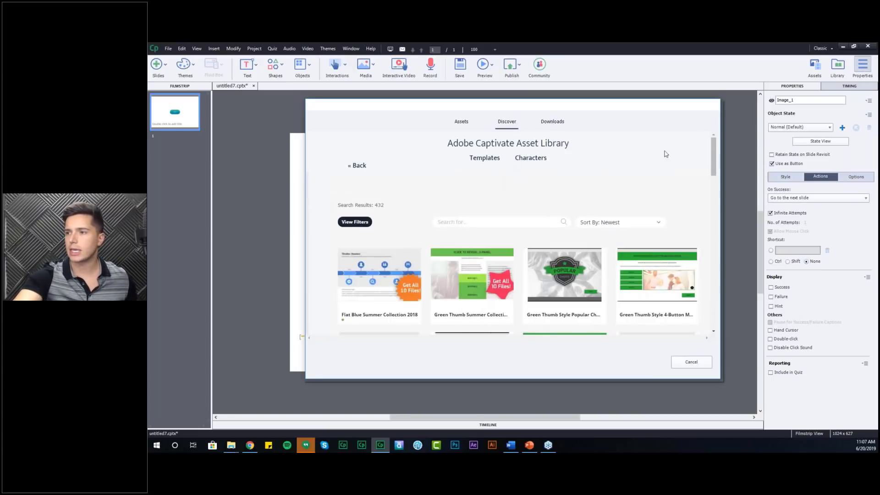
mouse_move(533, 173)
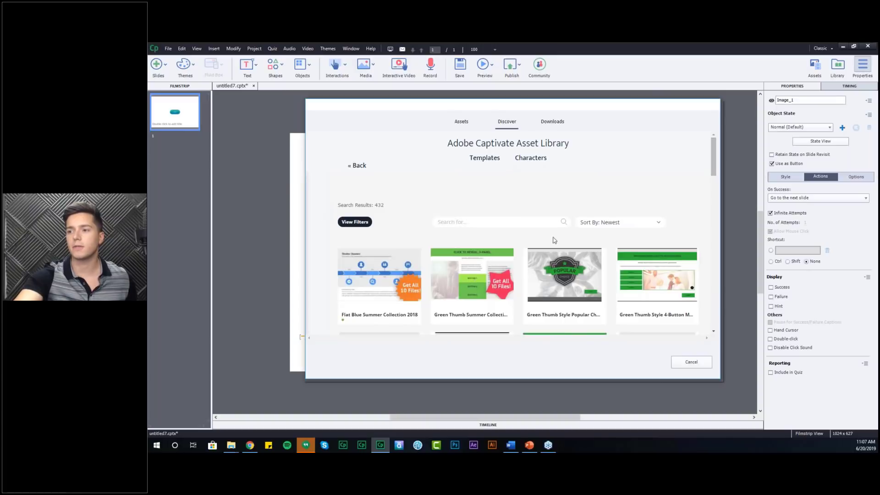
- Compare the built-in characters with those in the online Asset Library, and check whether icons can also be discovered online
click(461, 122)
click(320, 163)
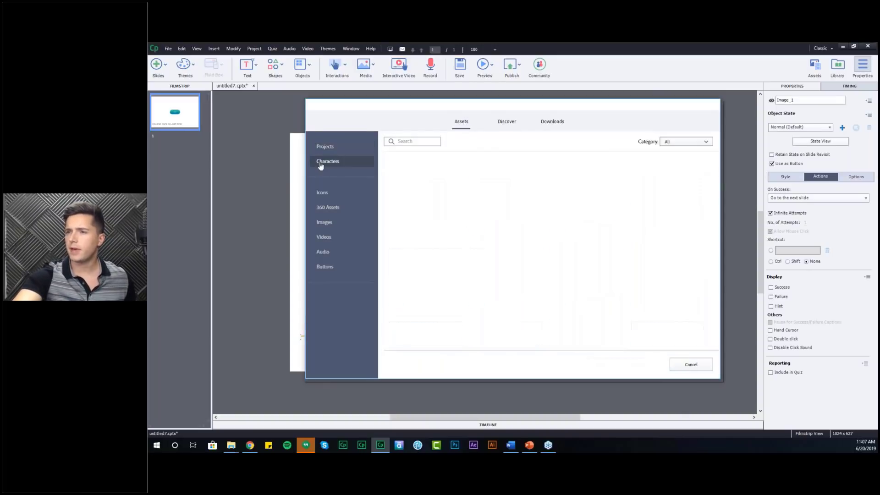
click(507, 122)
click(531, 158)
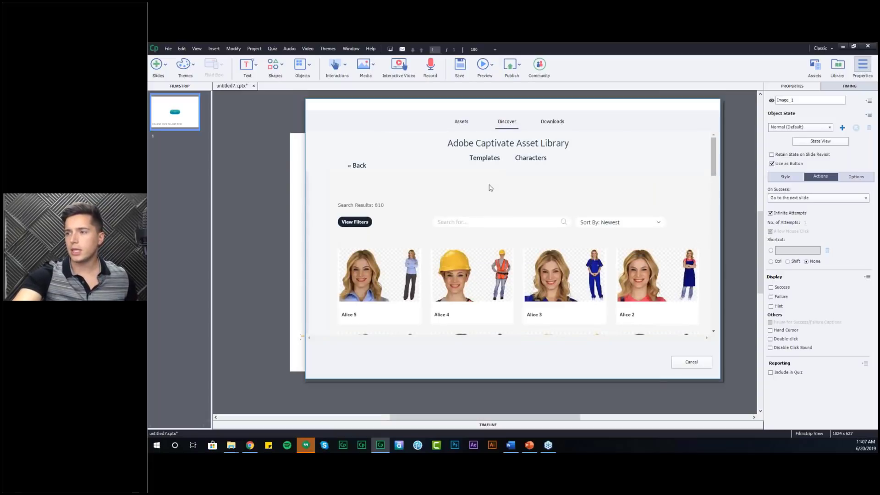
click(456, 123)
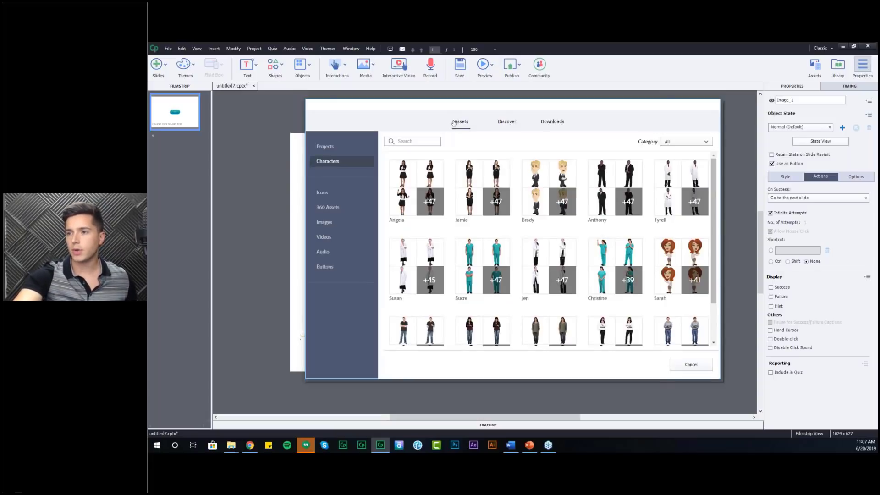
click(322, 193)
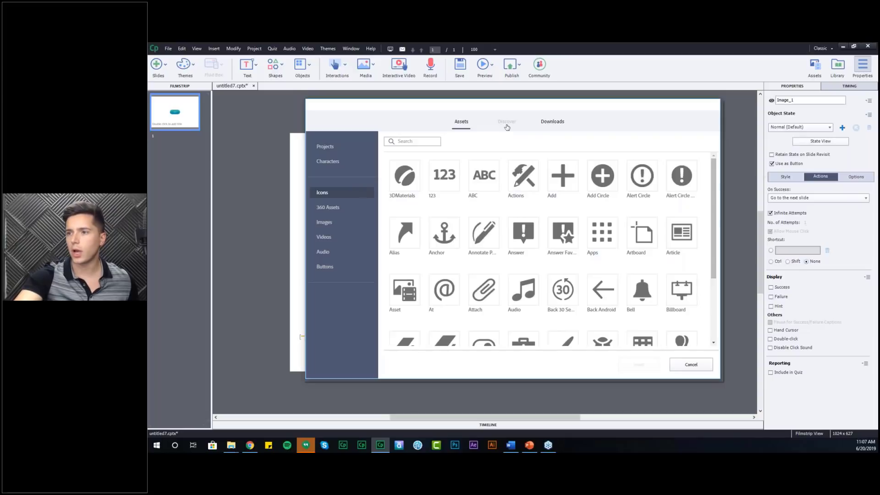
- Browse the built-in 360 assets, images and videos, and check the stock footage on offer online in Adobe Stock
click(333, 214)
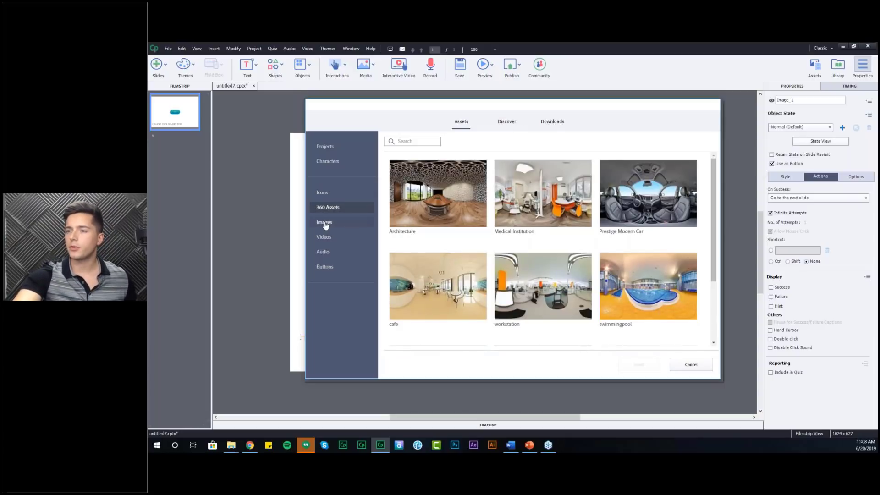
click(325, 224)
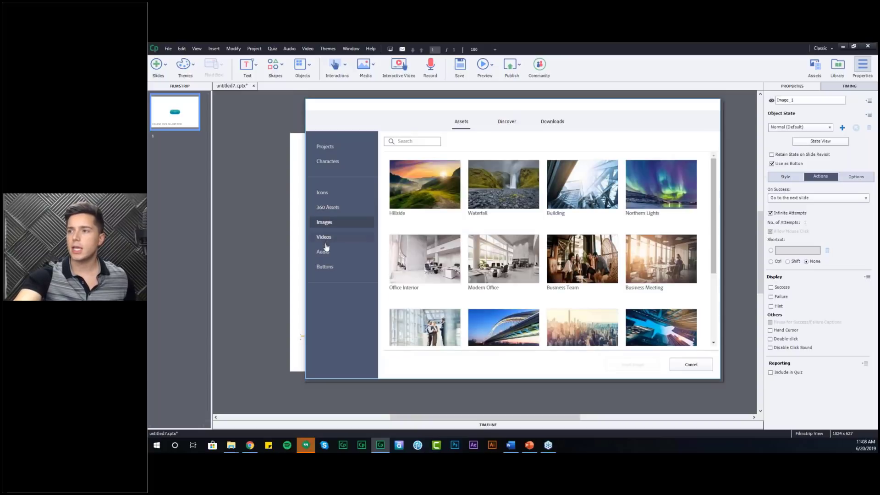
click(324, 237)
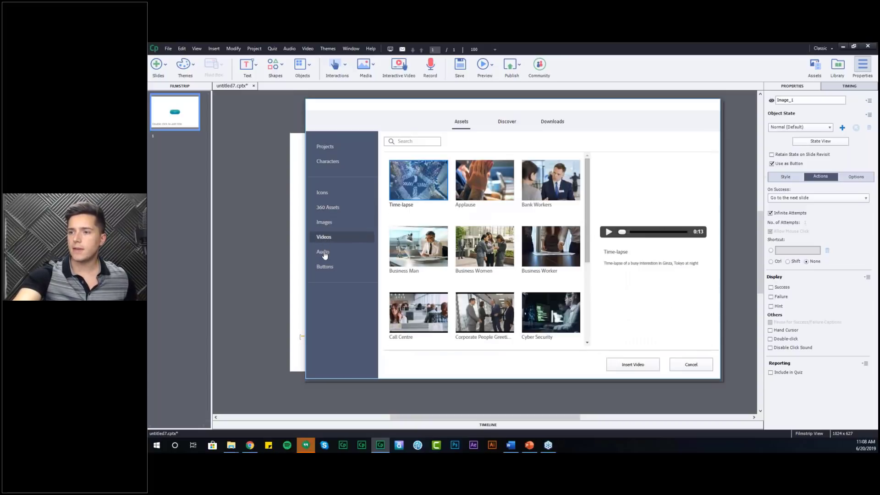
click(506, 123)
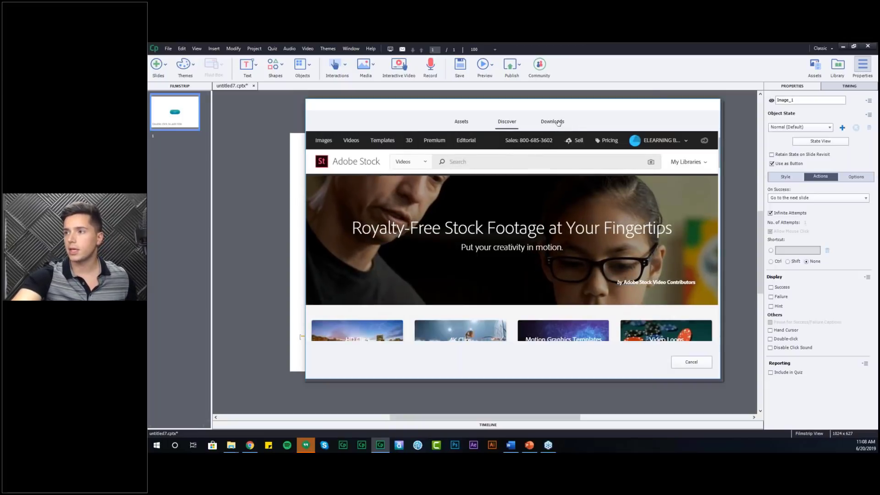
click(461, 122)
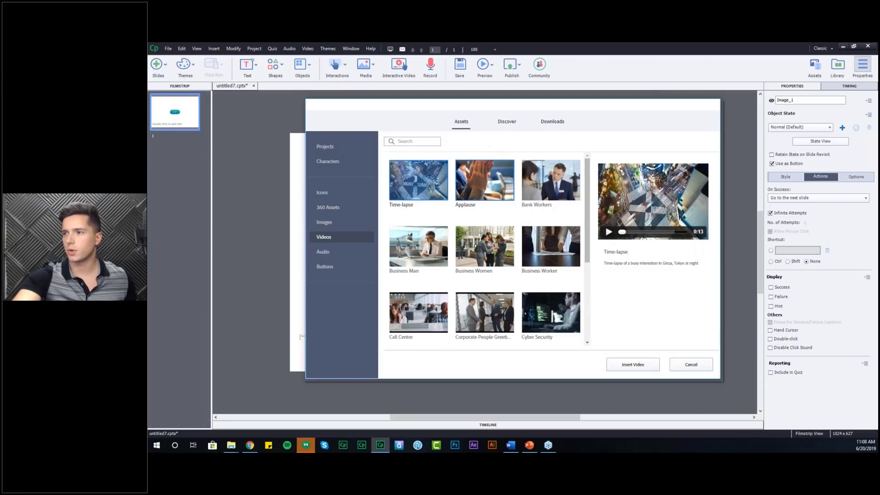
- Check the previously downloaded projects and characters, and return to the built-in assets
click(558, 122)
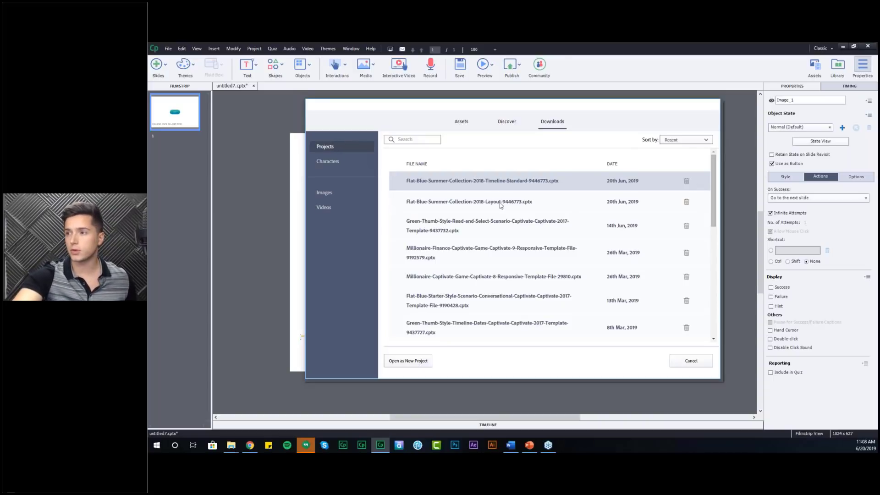
click(337, 163)
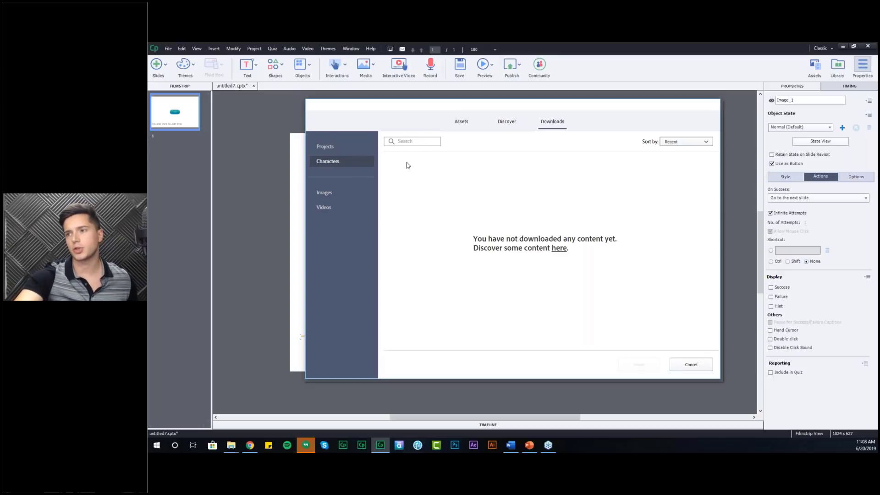
click(460, 122)
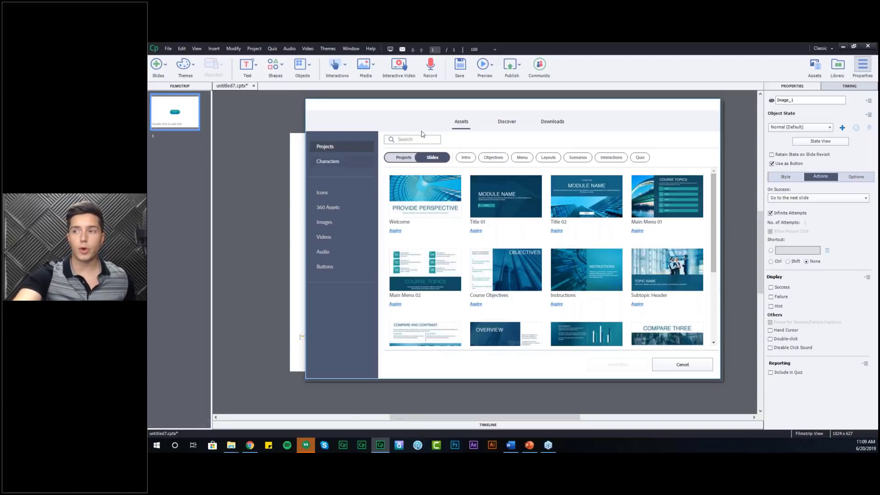
- Open the League project's slide collection and select its Objectives and Overview slides
click(399, 158)
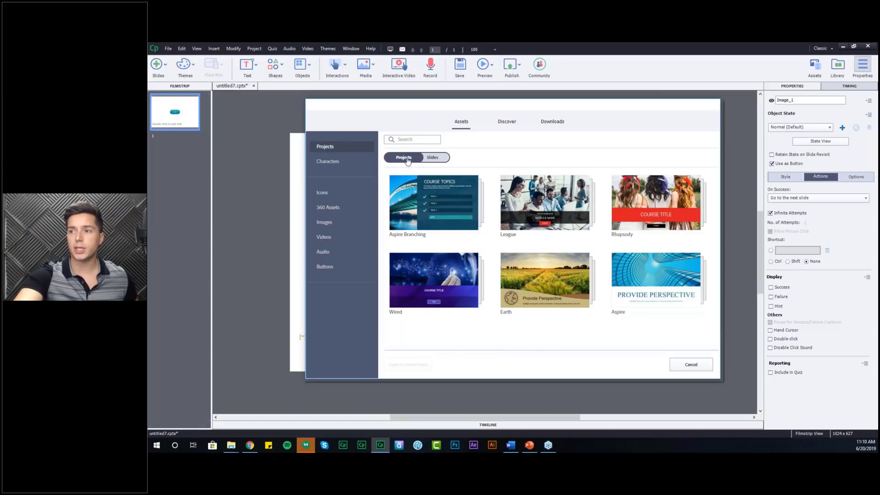
click(564, 215)
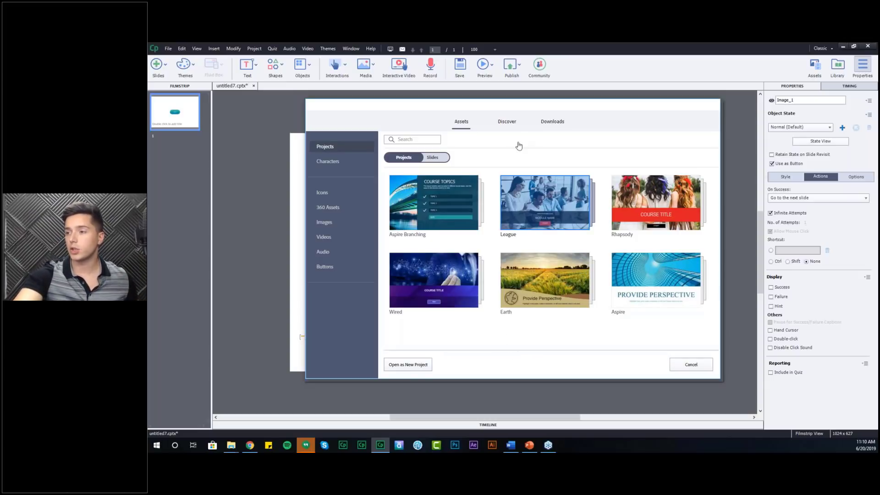
click(542, 211)
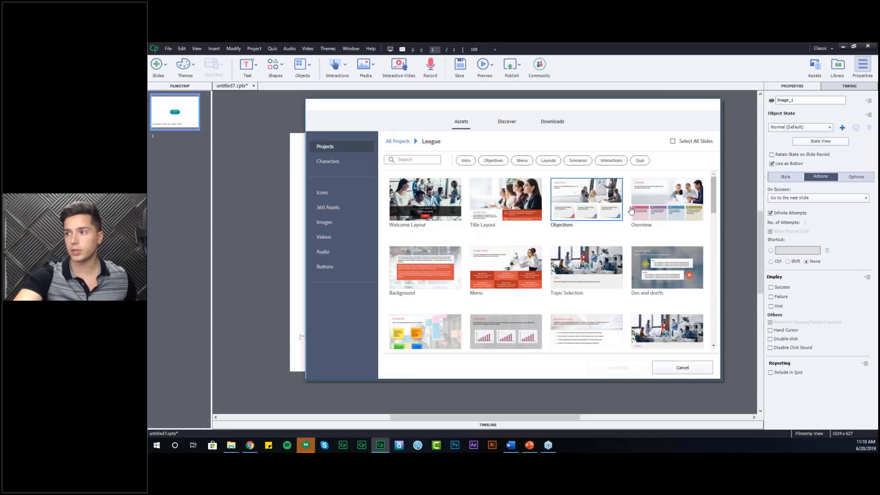
click(591, 211)
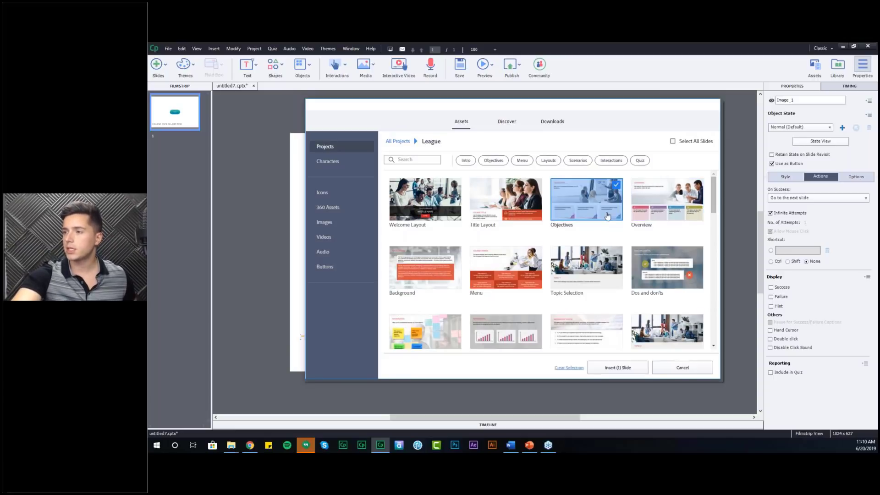
click(669, 202)
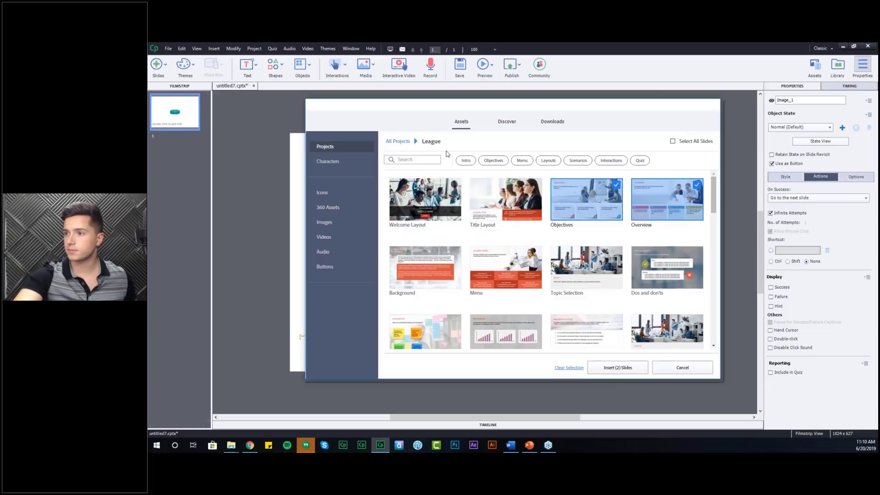
- Filter the League slides by the Objectives category and clear the filter again
click(489, 163)
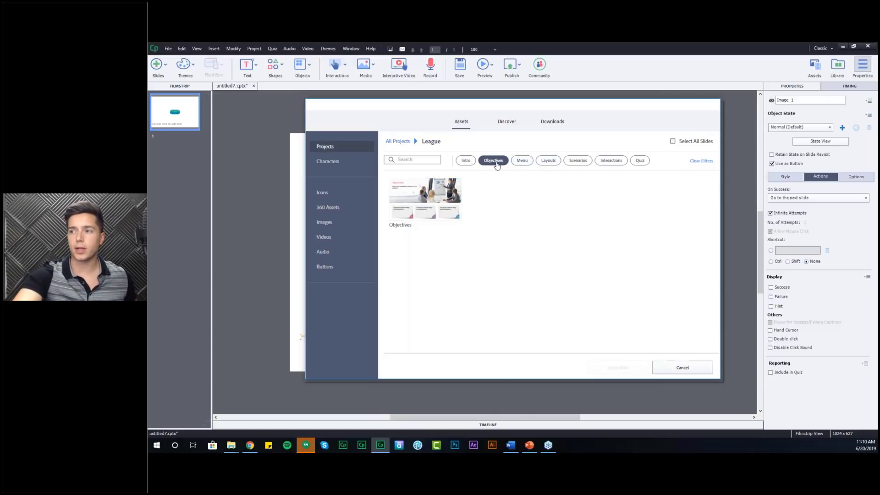
click(447, 216)
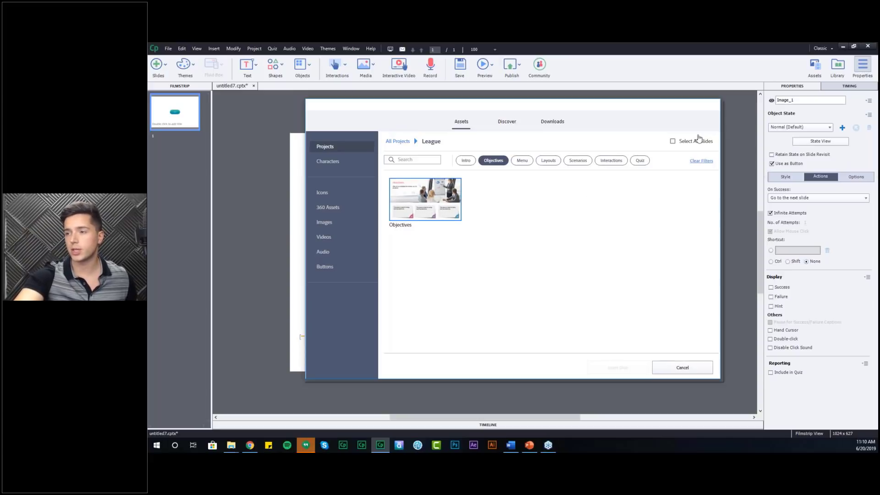
click(705, 162)
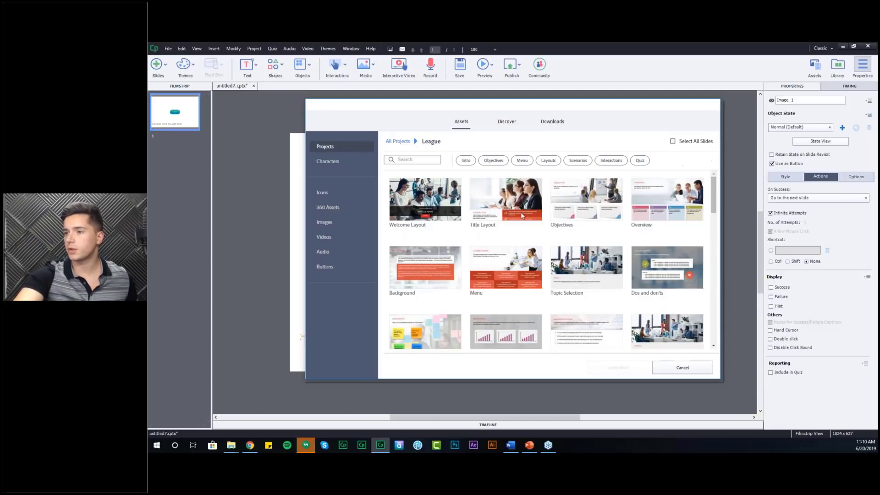
- Try selecting all League slides at once, and go back to the overview of all projects without inserting them
click(673, 142)
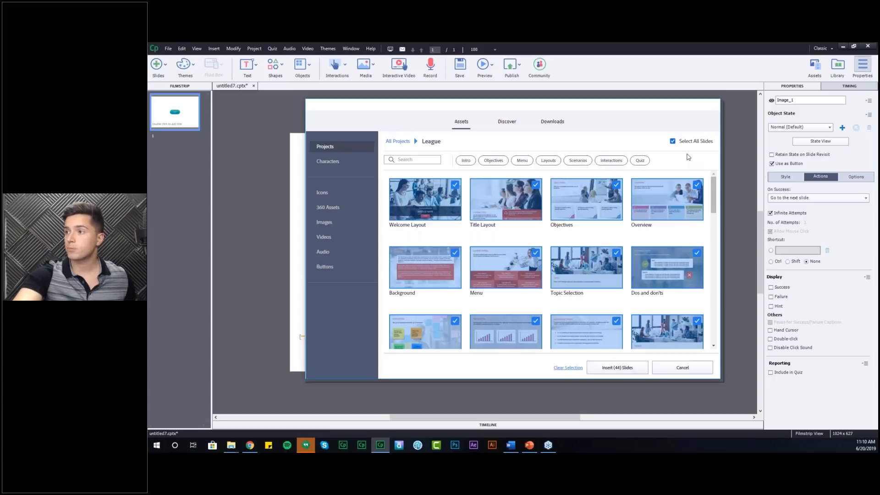
click(673, 141)
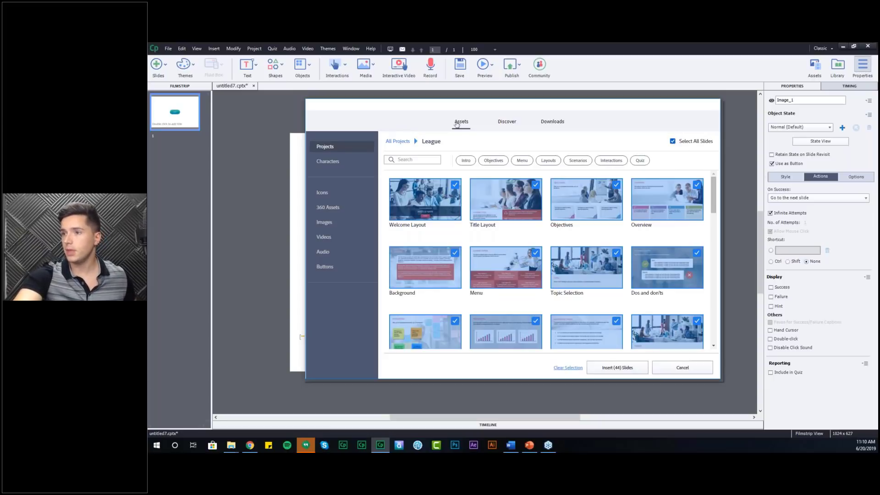
click(400, 142)
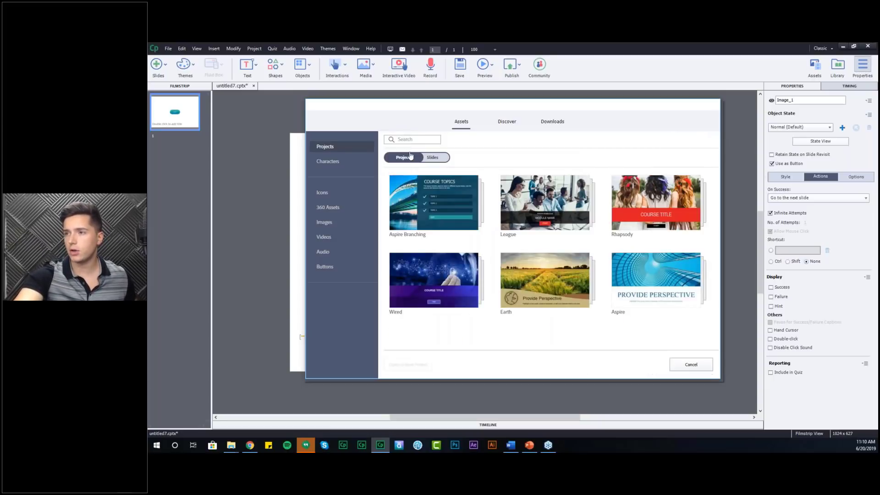
- Browse the individual slides of all project themes and filter them by the Objectives category
click(433, 158)
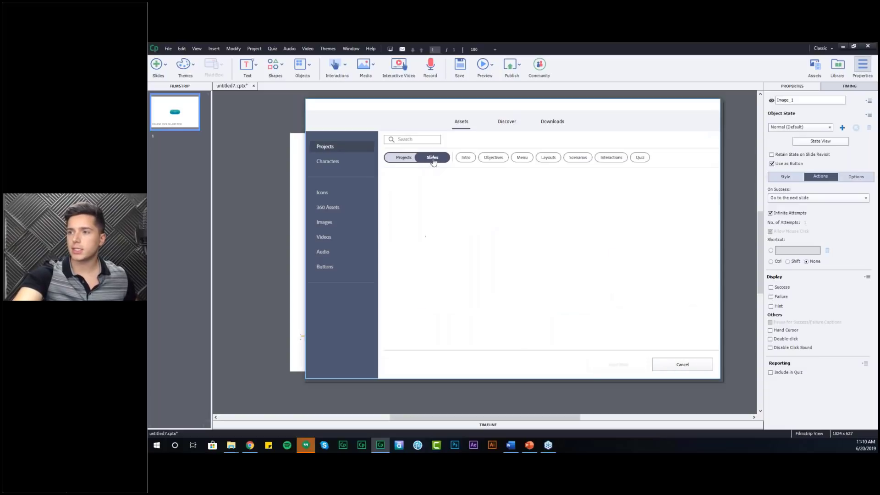
scroll(578, 205, down, 3)
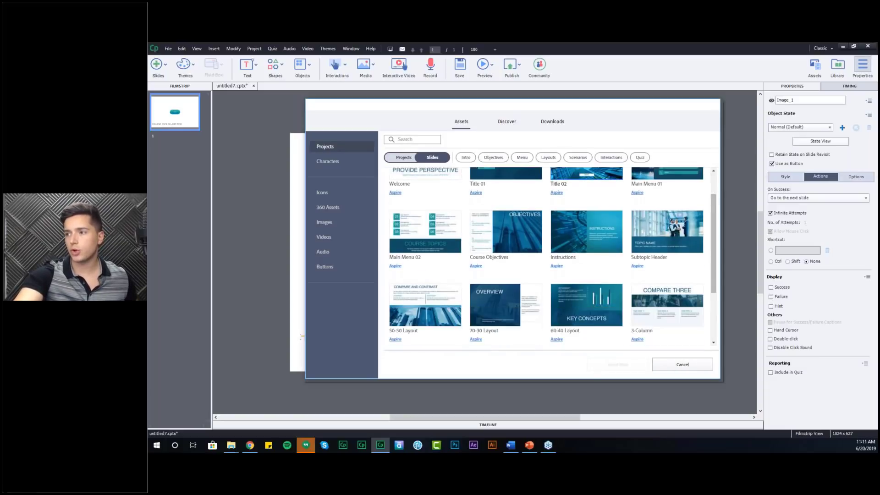
scroll(468, 255, down, 10)
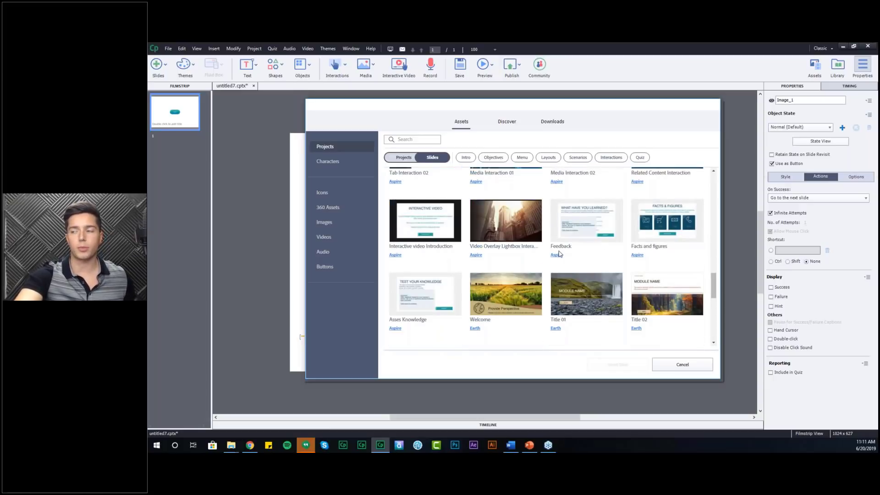
scroll(559, 255, down, 5)
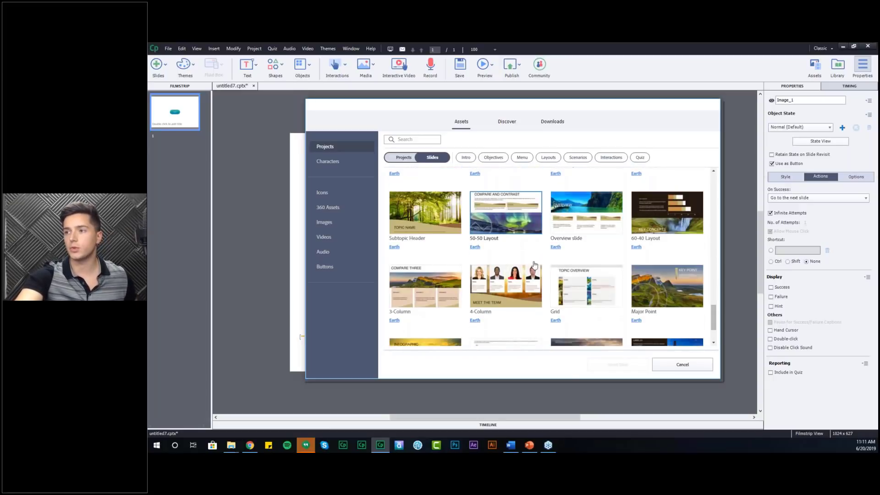
click(494, 157)
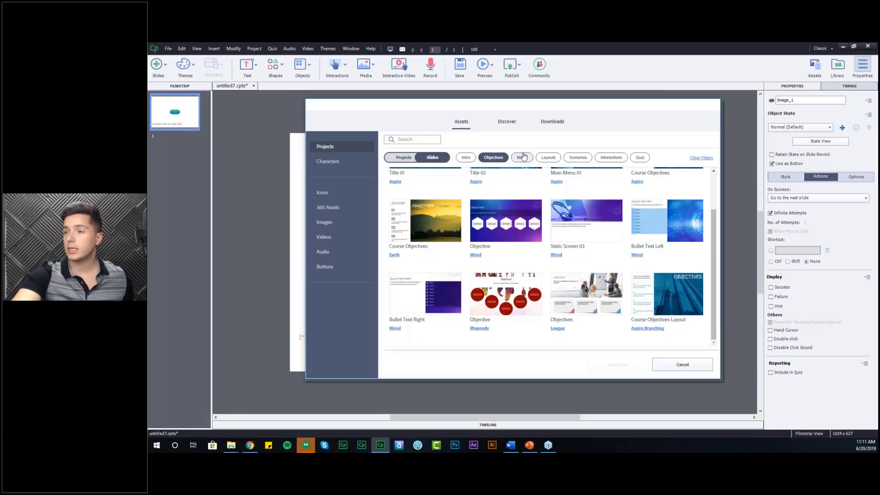
- Open the complete League project as a new project
click(398, 160)
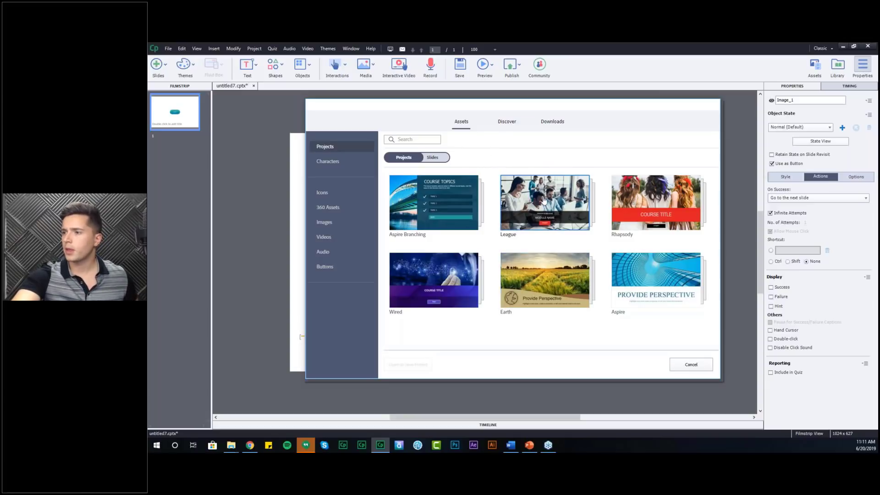
click(526, 173)
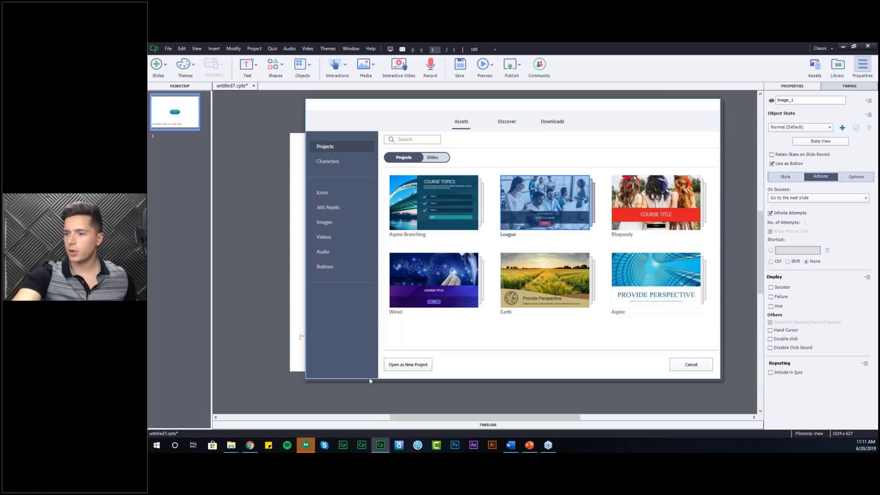
click(409, 369)
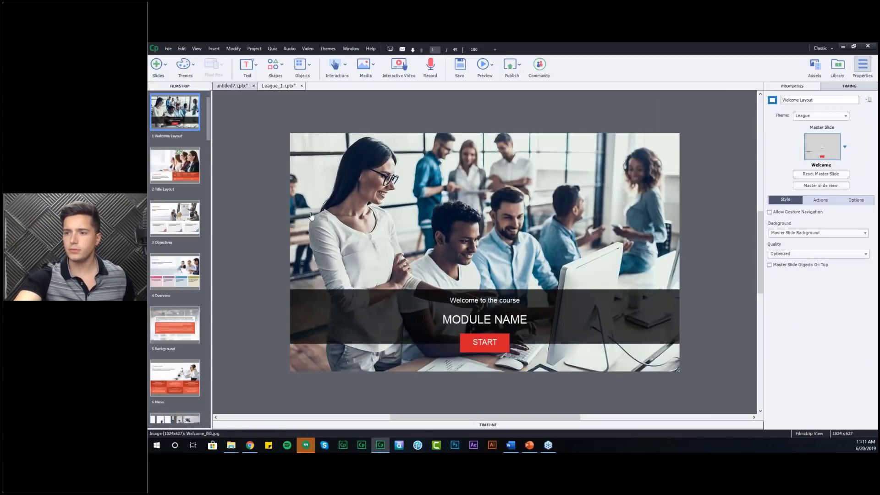
- Inspect the properties of the welcome caption, the module name title and the dark band on the Welcome Layout slide
click(489, 303)
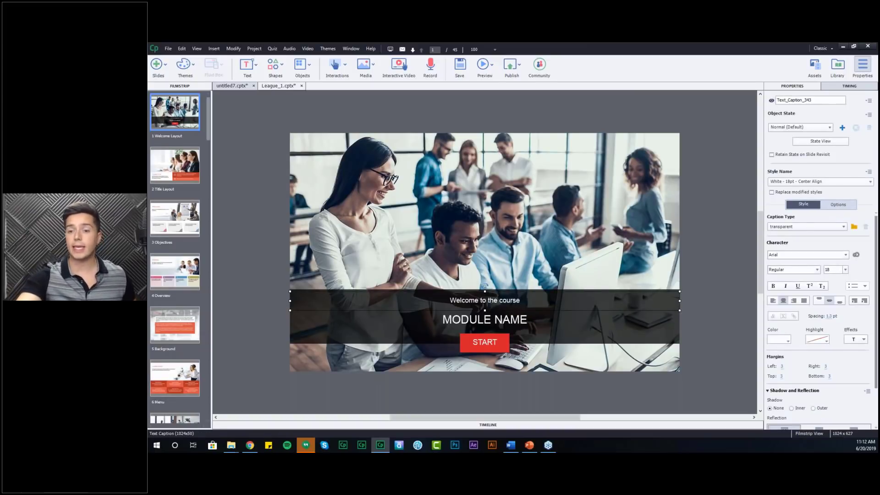
click(469, 319)
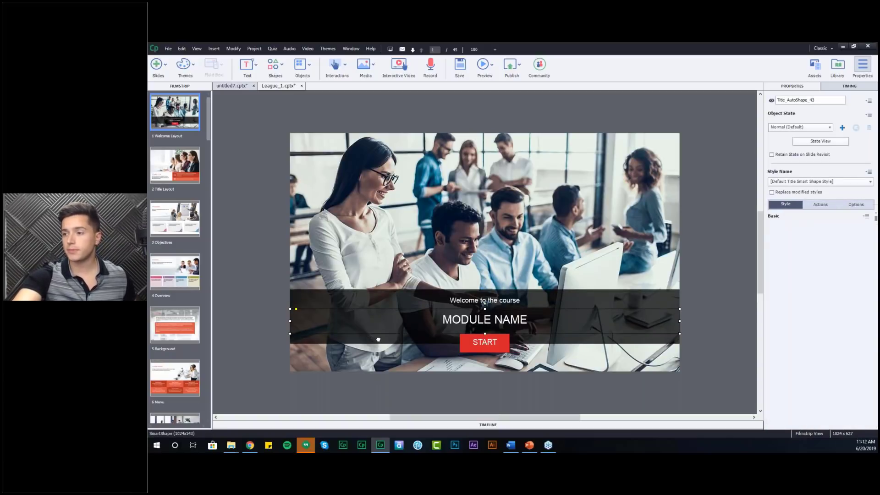
click(378, 339)
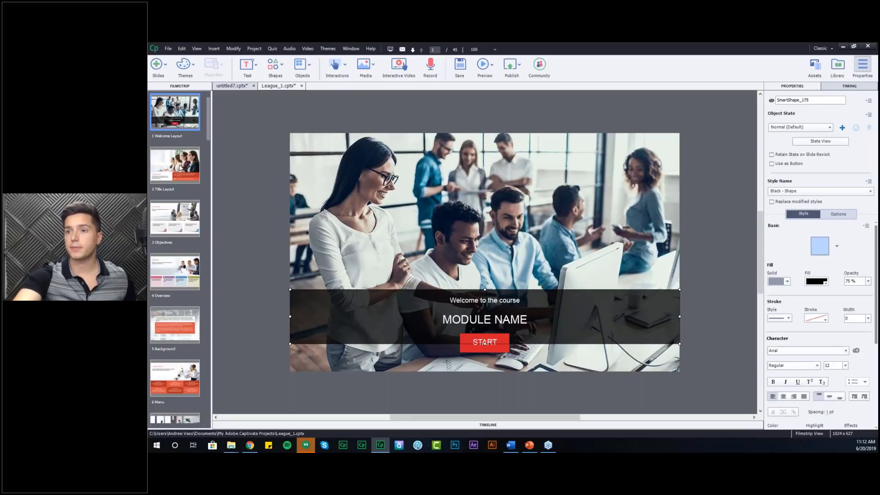
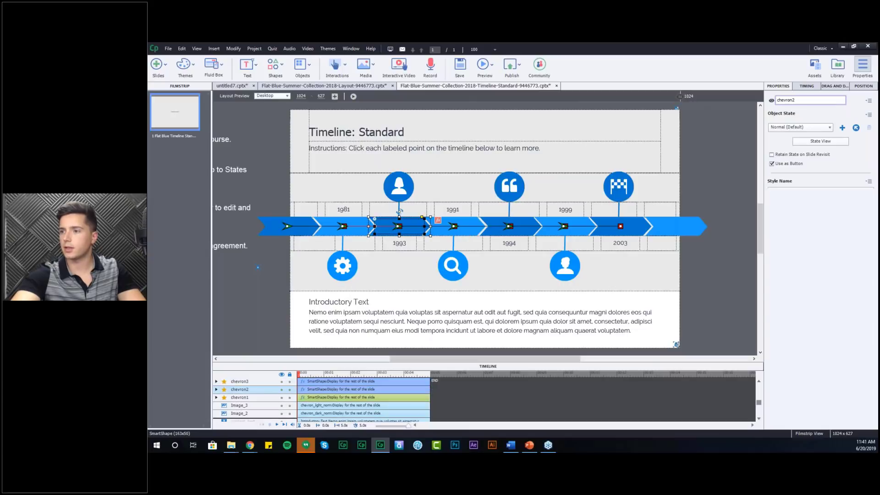
- Set the success action of the timeline shapes chevron2 through chevron6 to No Action
shift+click(509, 226)
shift+click(586, 235)
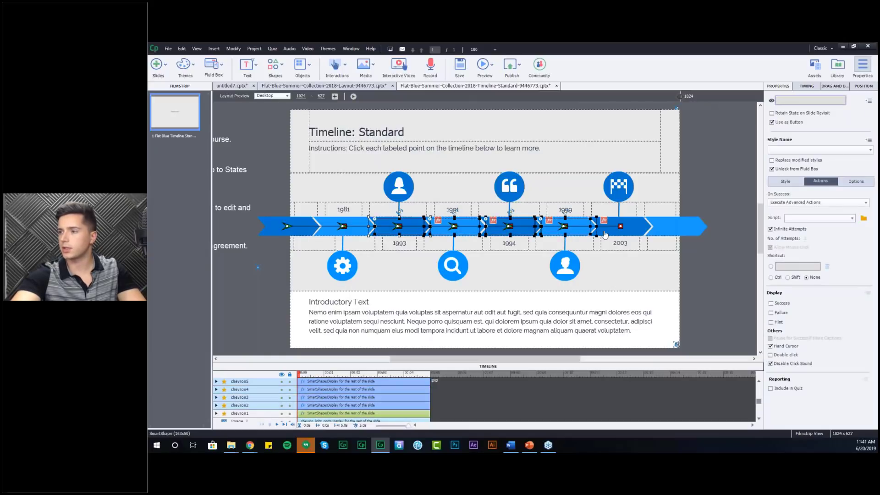
shift+click(623, 229)
click(801, 203)
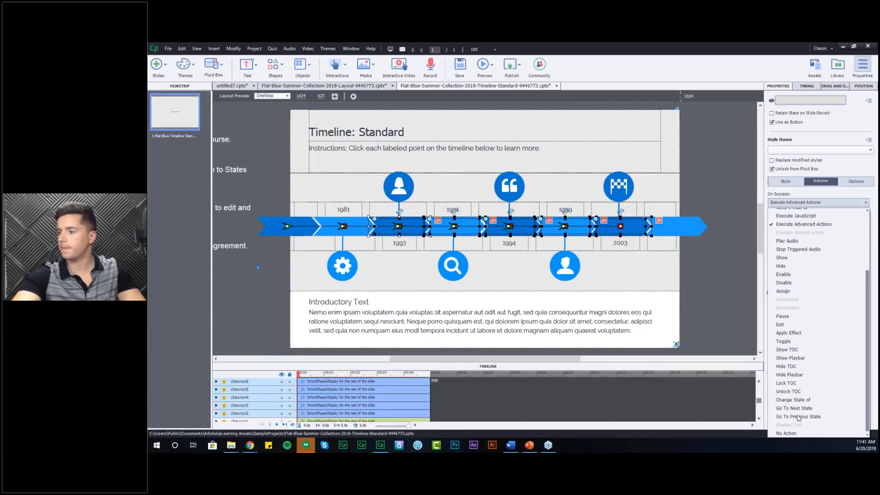
click(793, 437)
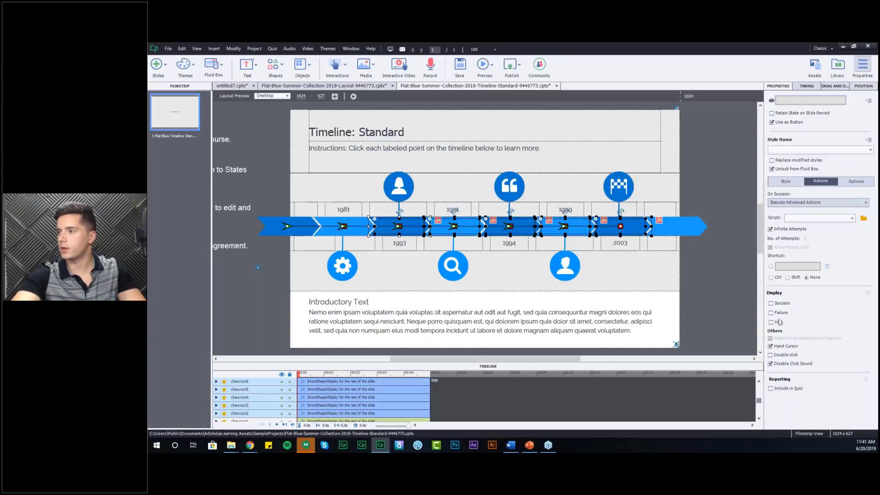
click(717, 193)
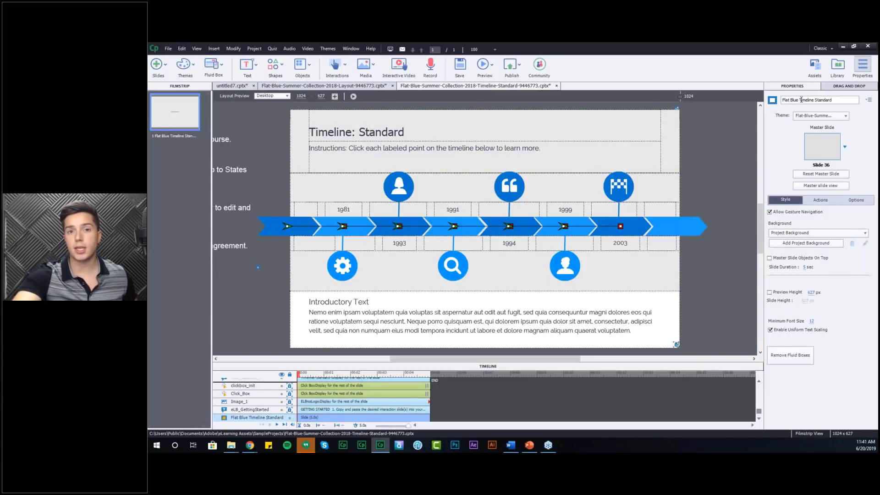
- Rename the timeline slide as multistate
drag(853, 99, 766, 108)
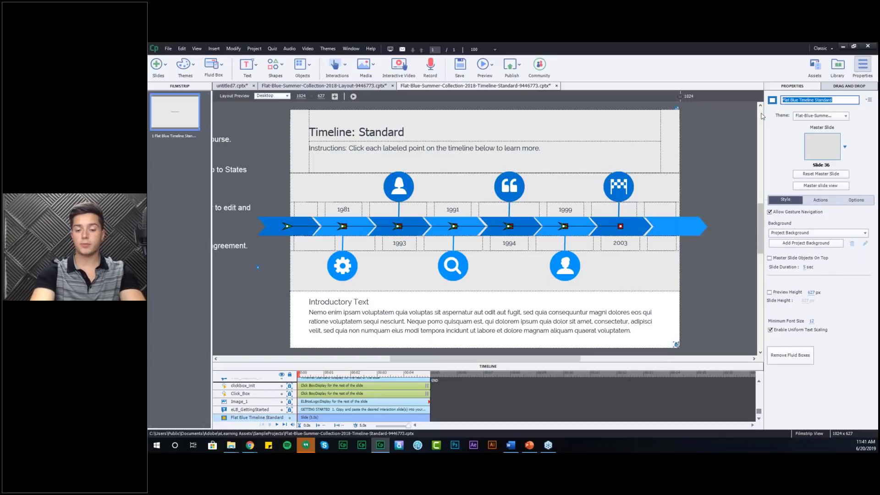
text(multi)
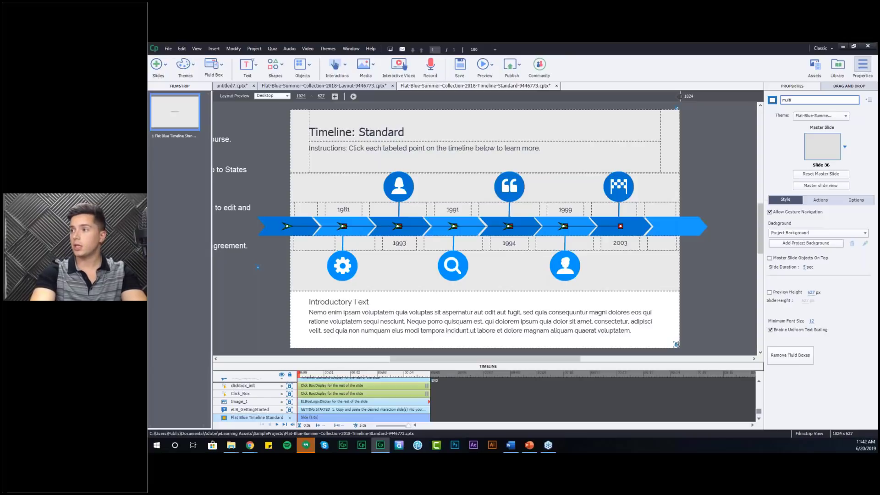
text(state)
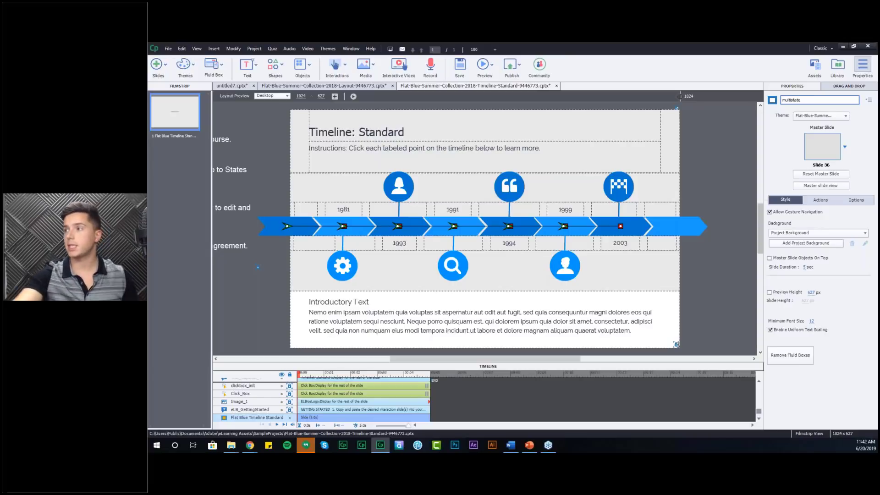
click(729, 135)
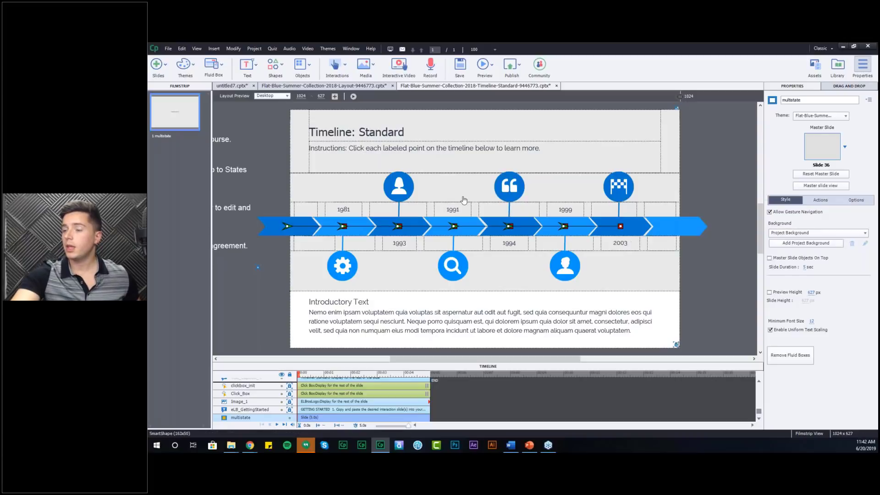
- Examine the Content1 and Content3 states of the introductory text caption, and leave the state view
click(368, 313)
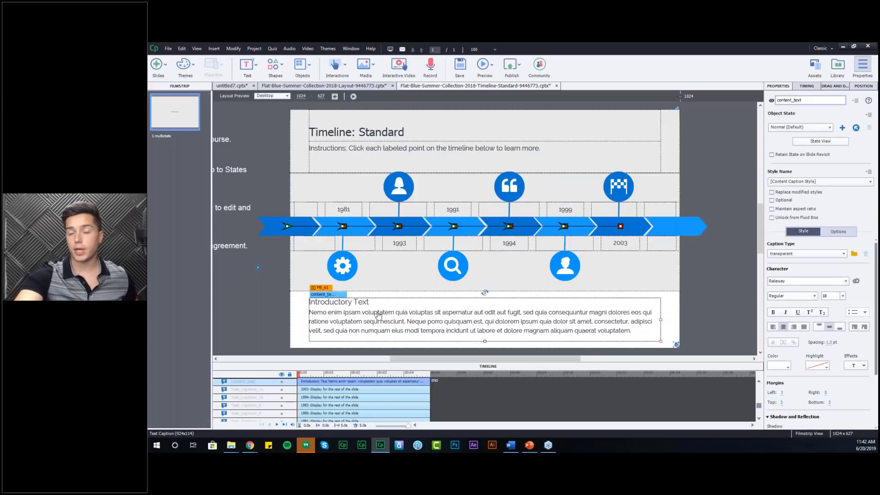
click(821, 141)
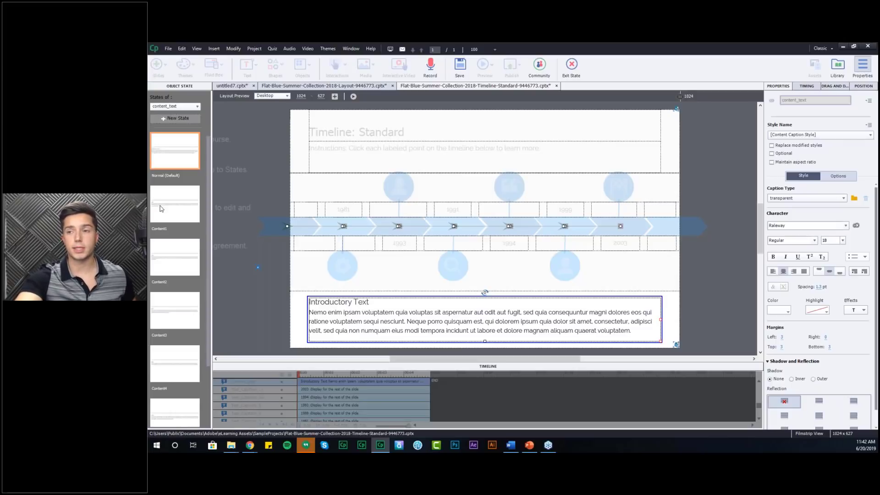
click(161, 209)
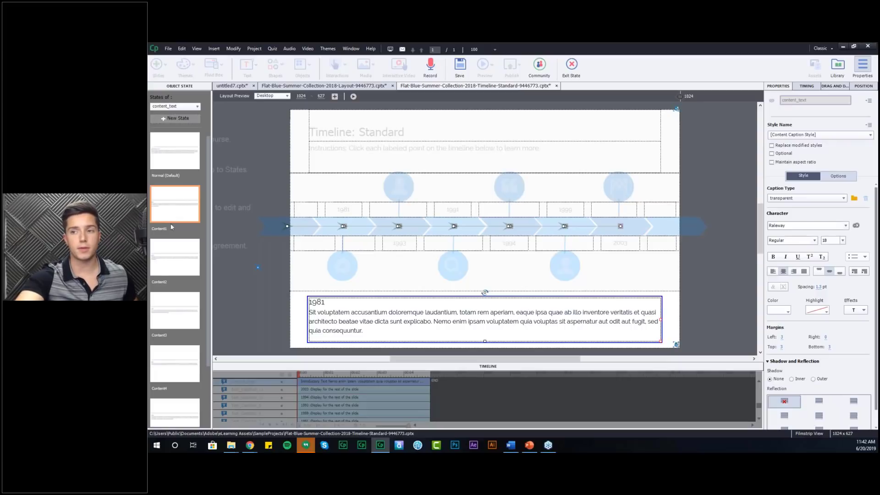
click(166, 316)
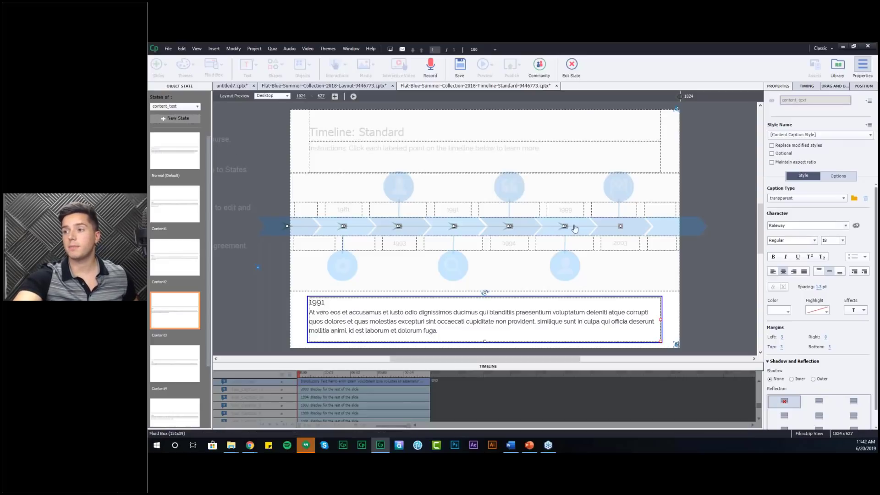
click(572, 65)
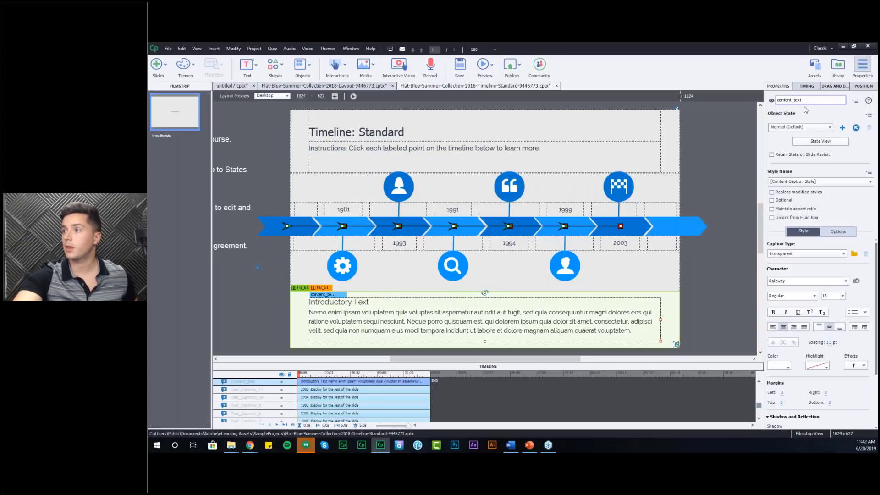
click(736, 129)
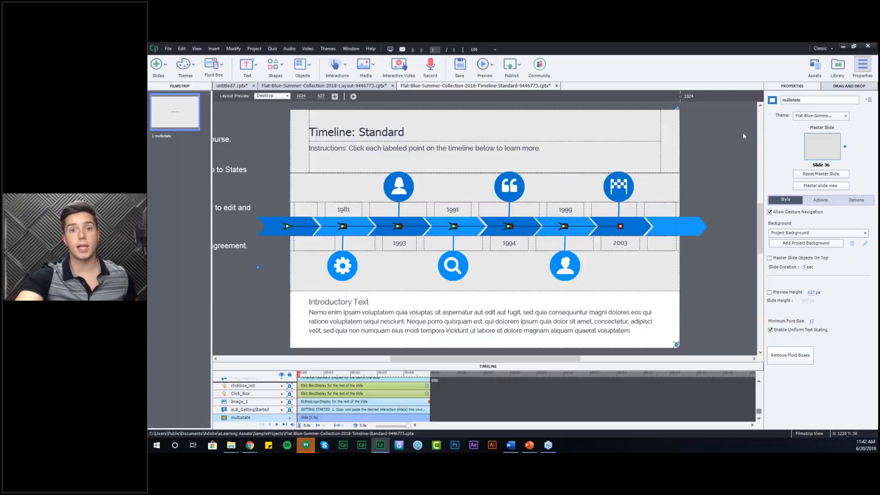
- Rename the introductory text caption as ms_timeline
click(540, 324)
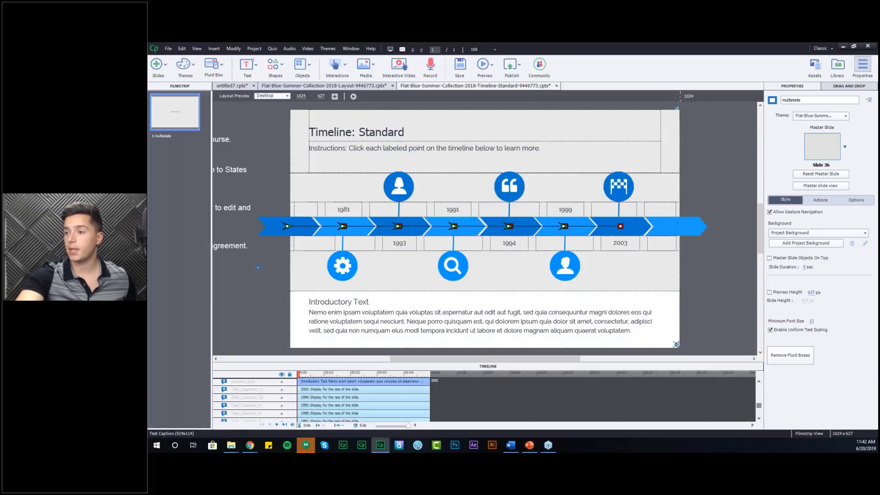
double_click(810, 101)
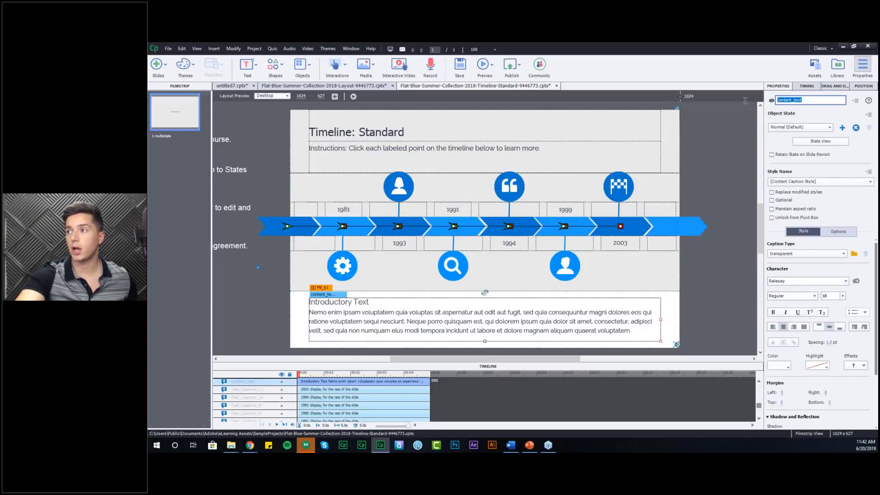
text(ms)
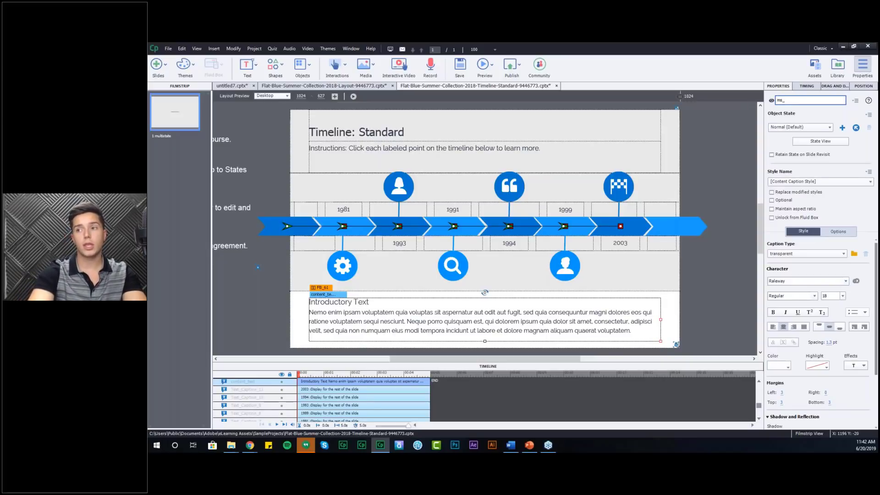
text(_timeline)
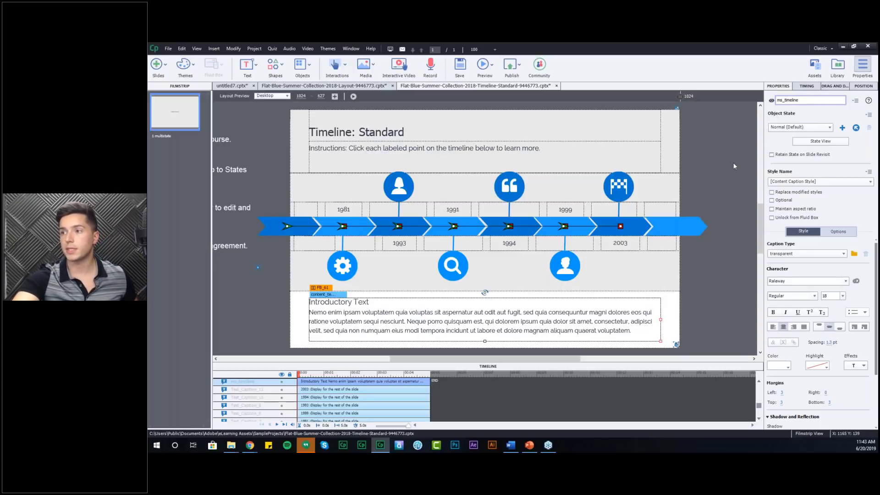
- Rename the 1981 chevron as timeline_Content1 and copy that name for reuse
click(352, 236)
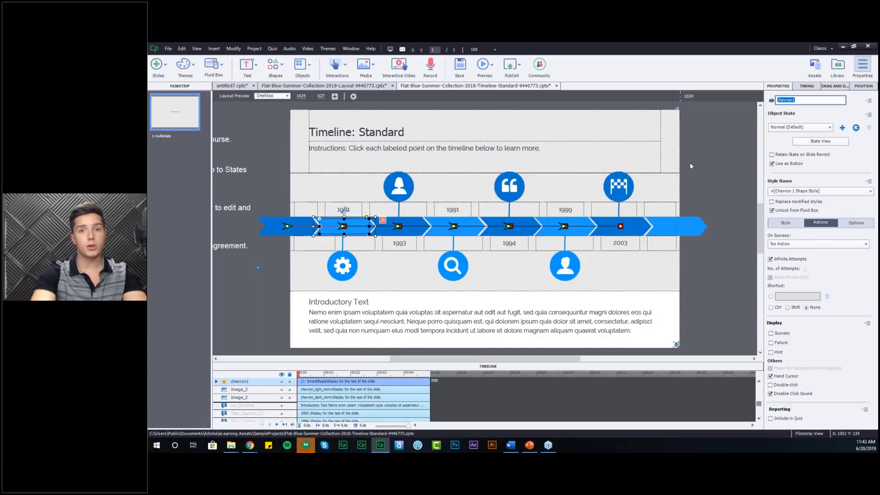
text(time)
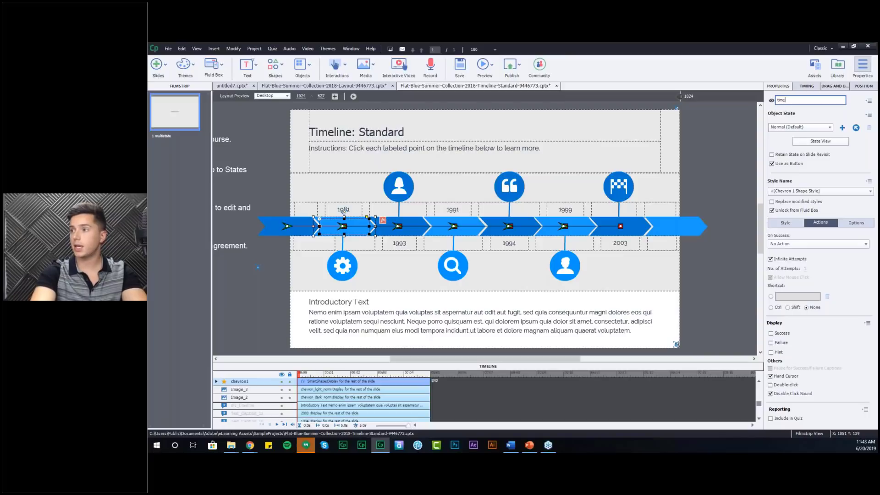
text(line_)
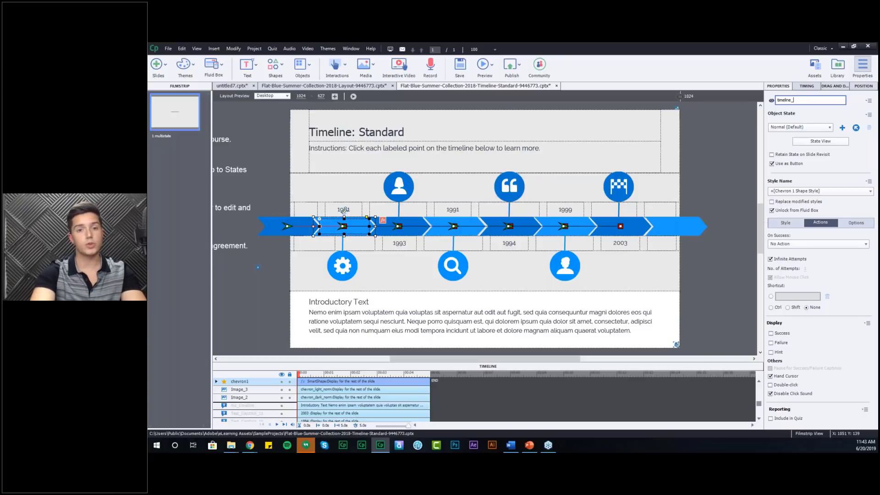
text(Content1)
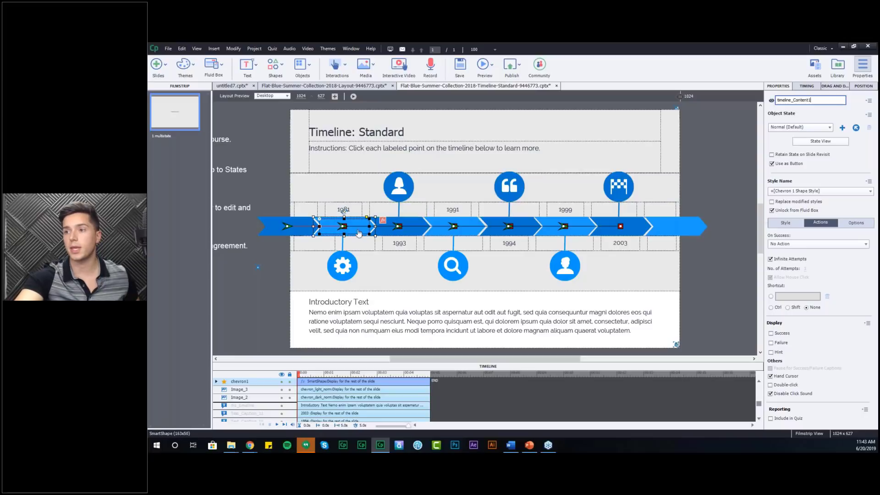
drag(812, 100, 779, 99)
key(ctrl+c)
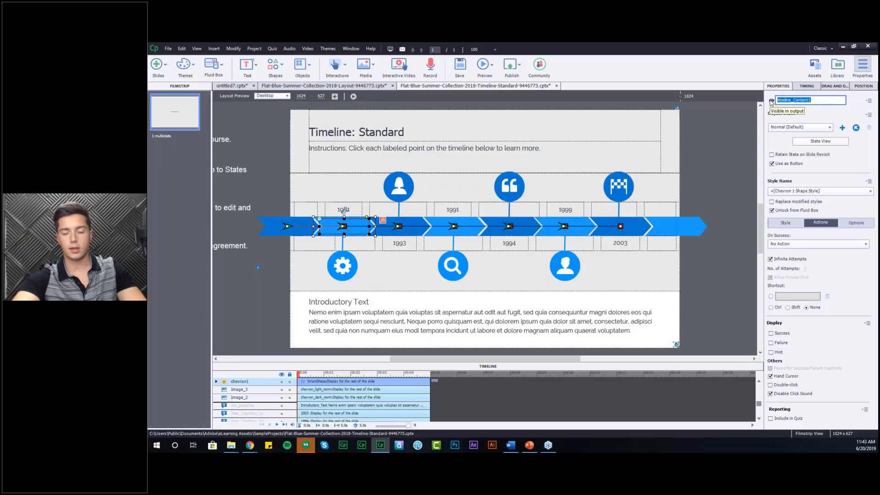
- Rename the 1993 chevron as timeline_Content2 and the 1991 chevron as timeline_Content3
click(399, 223)
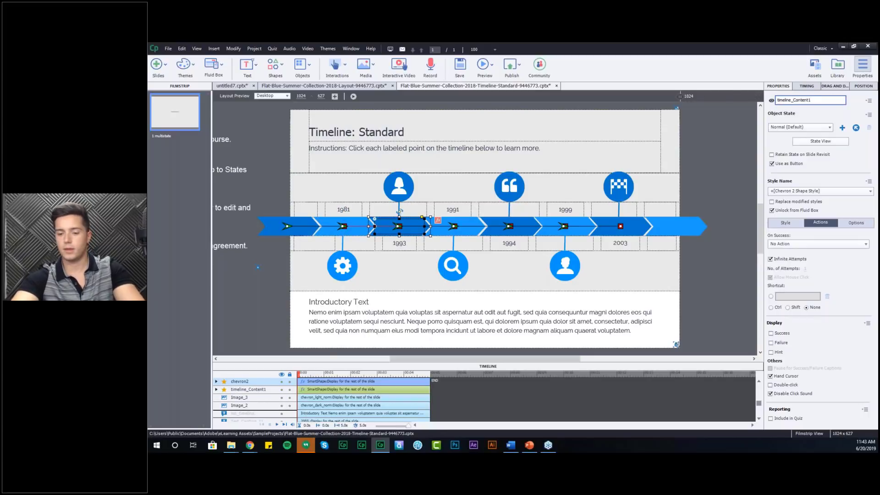
click(472, 230)
double_click(819, 99)
key(ctrl+v)
text(3)
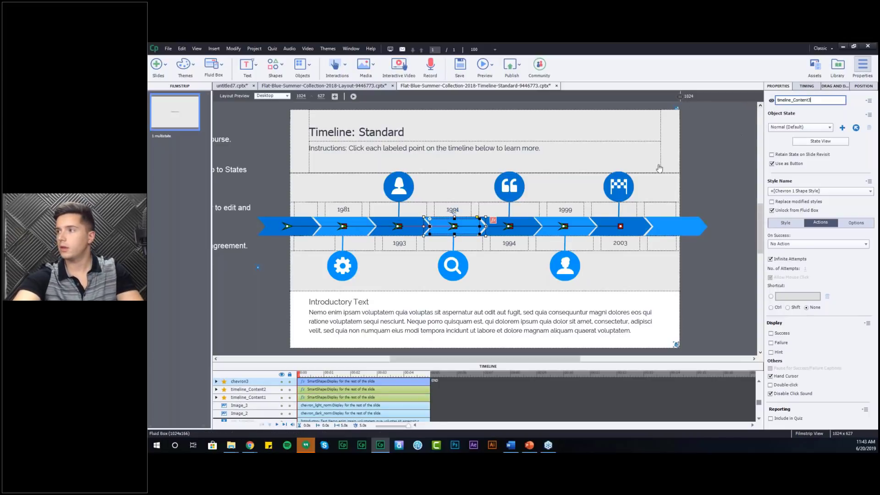
- Rename the 1994 chevron as timeline_Content4 and the 1999 chevron as timeline_Content5
click(533, 233)
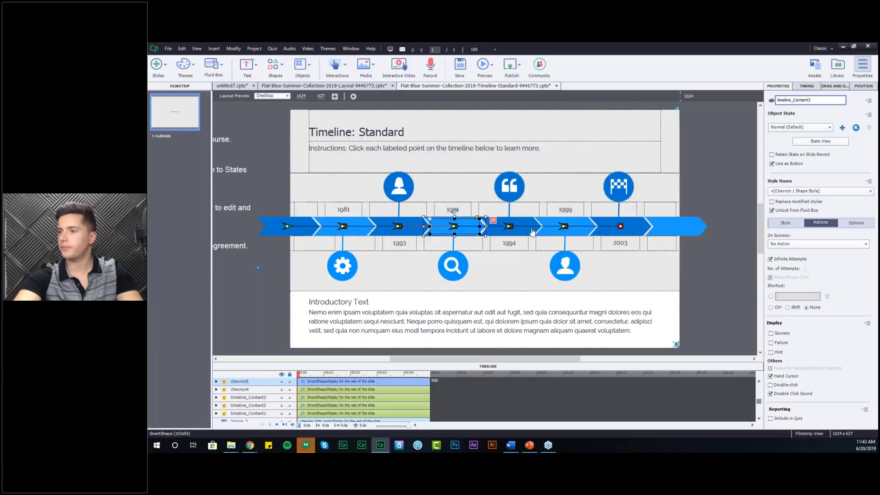
click(527, 233)
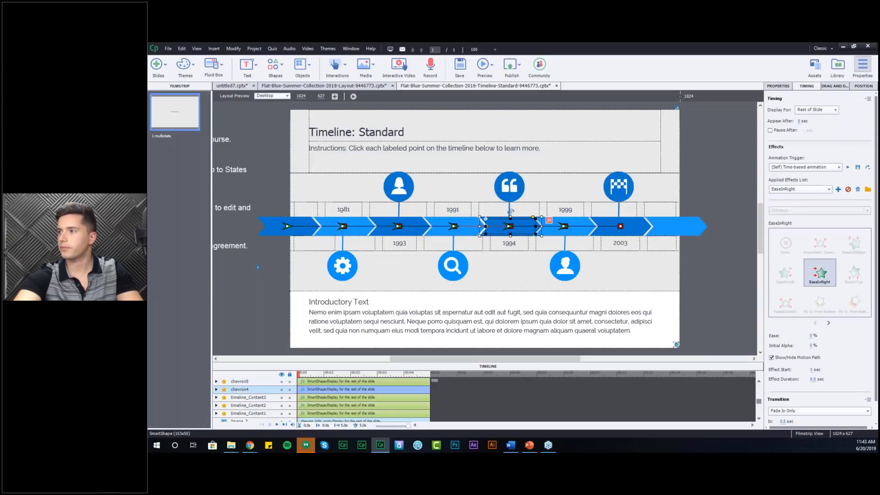
click(778, 86)
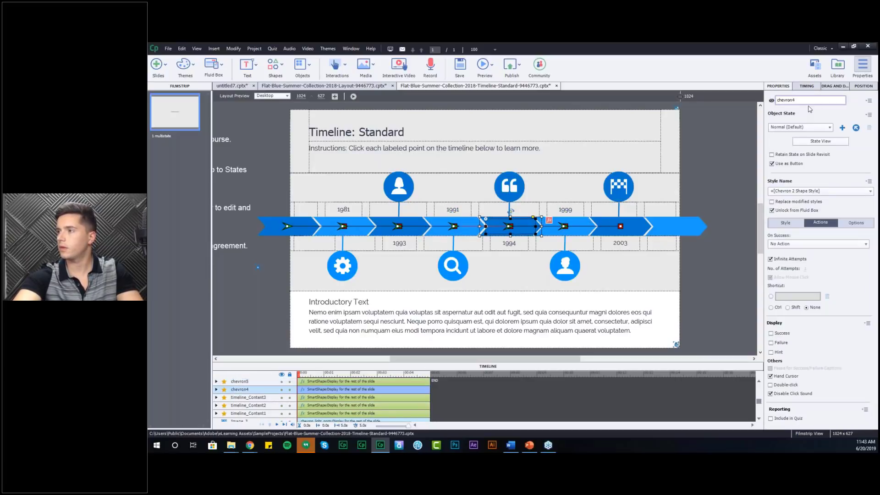
key(ctrl+a)
text(timeline_Content1)
text(4)
key(Tab)
key(ctrl+a)
text(timeline_Content1)
key(BackSpace)
text(5)
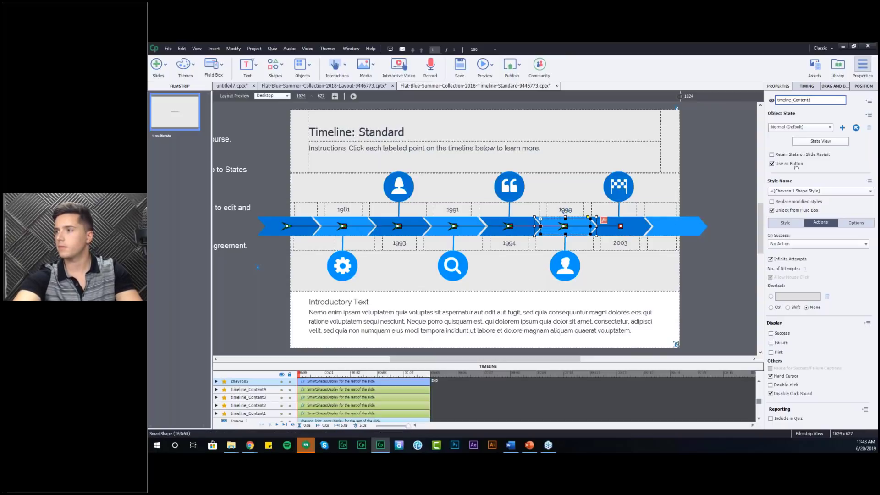
- Rename the 2003 chevron as timeline_Content6 and check its name and success action
click(630, 228)
key(Tab)
key(ctrl+a)
text(timeline_Content1)
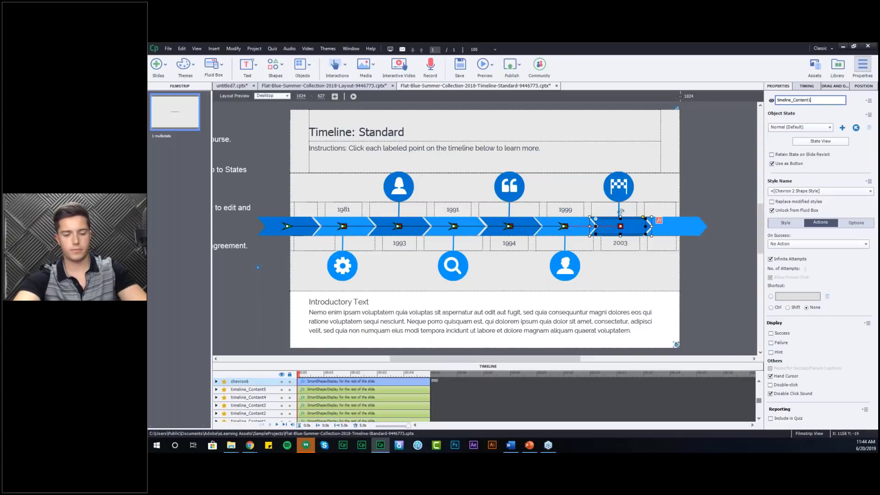
key(BackSpace)
text(6)
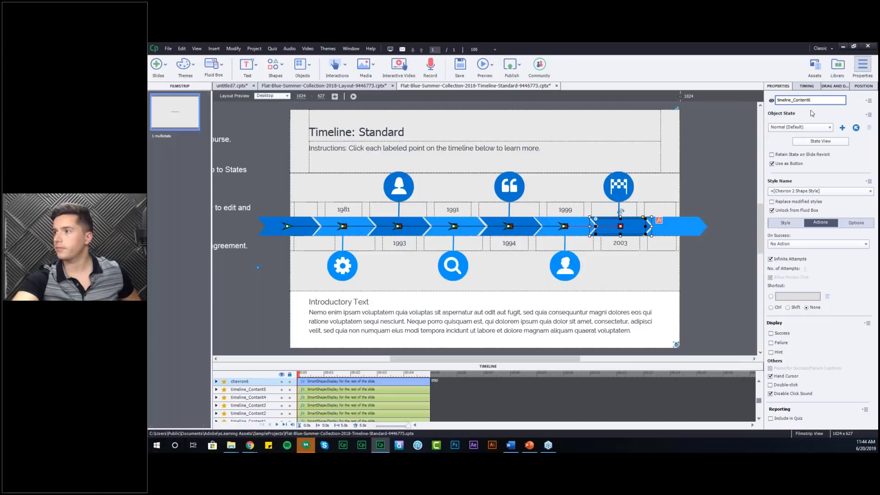
click(710, 153)
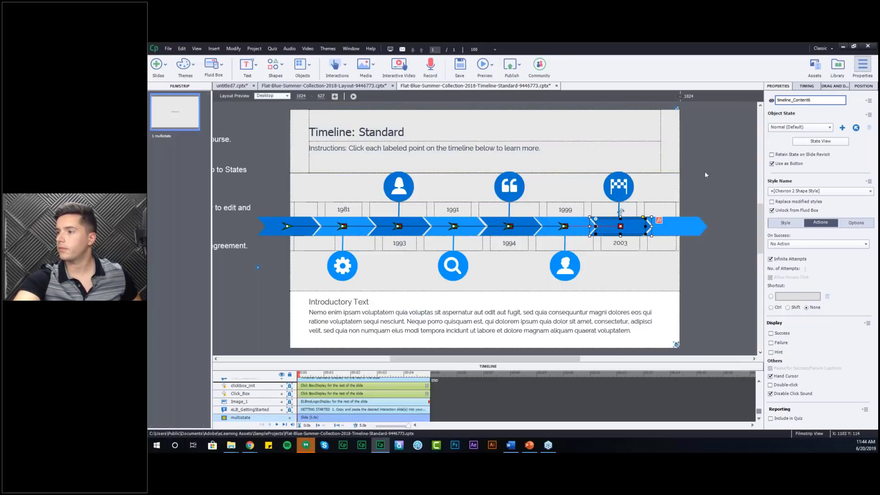
click(641, 228)
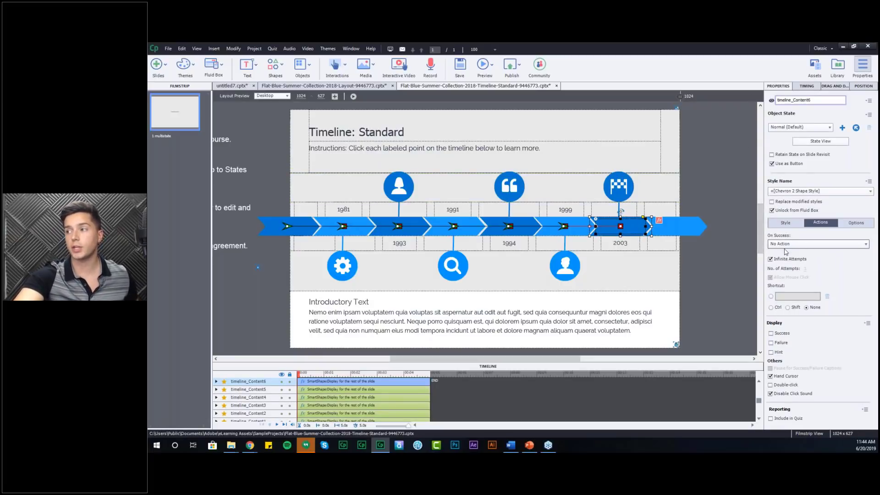
click(715, 192)
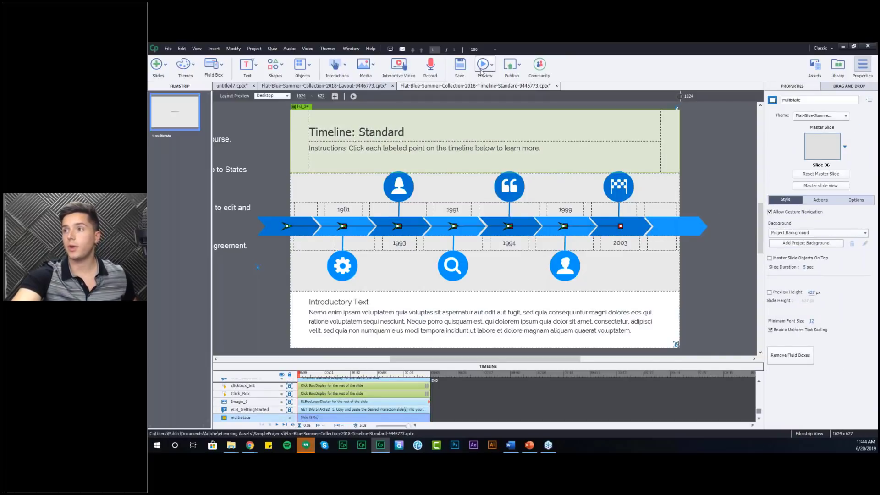
- Preview the whole project in the browser and test all six timeline chevrons from 1981 to 2003
click(482, 71)
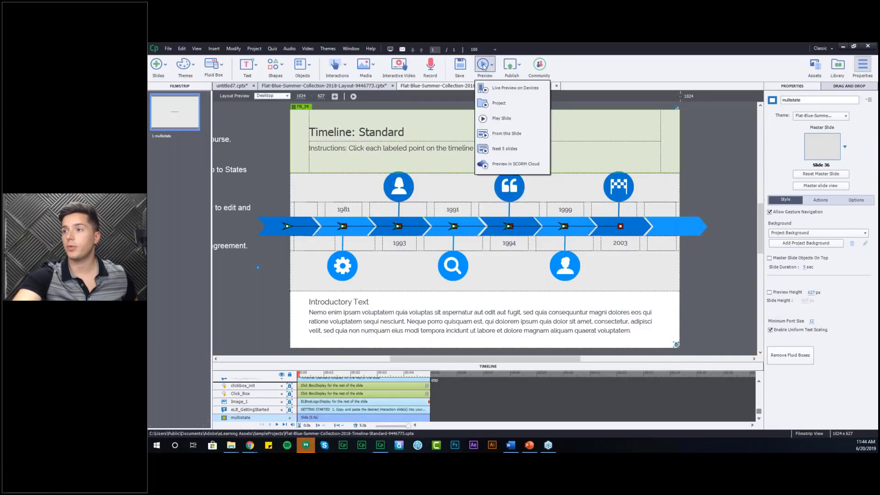
click(499, 104)
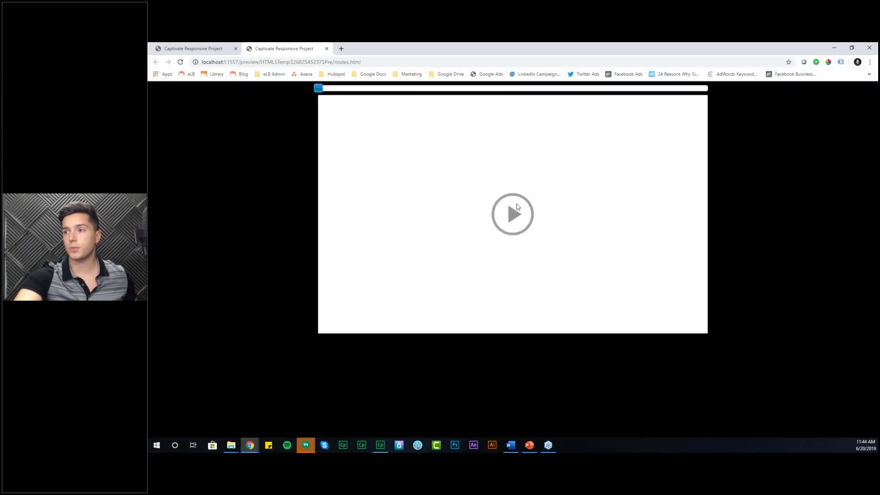
click(516, 207)
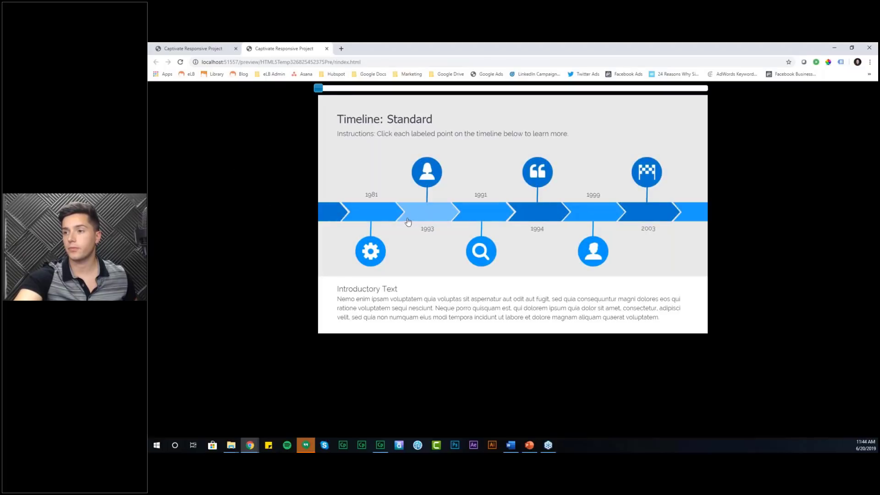
click(371, 215)
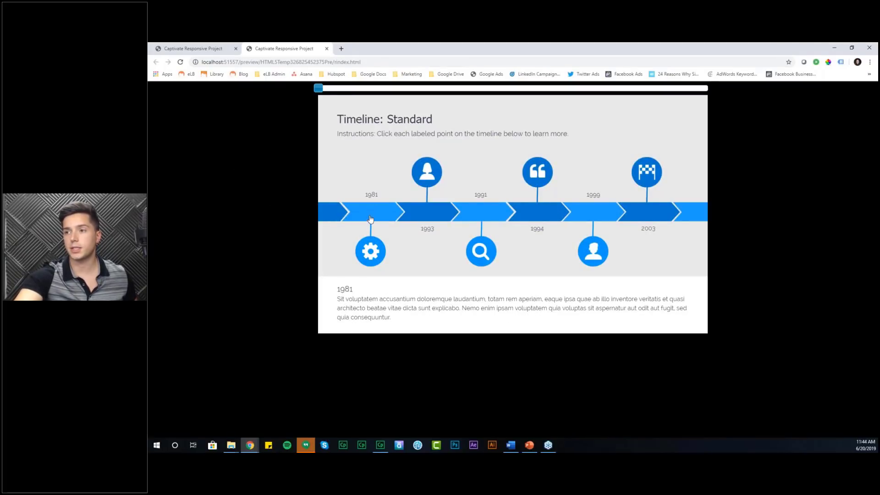
click(421, 212)
click(477, 212)
click(530, 214)
click(585, 216)
click(650, 216)
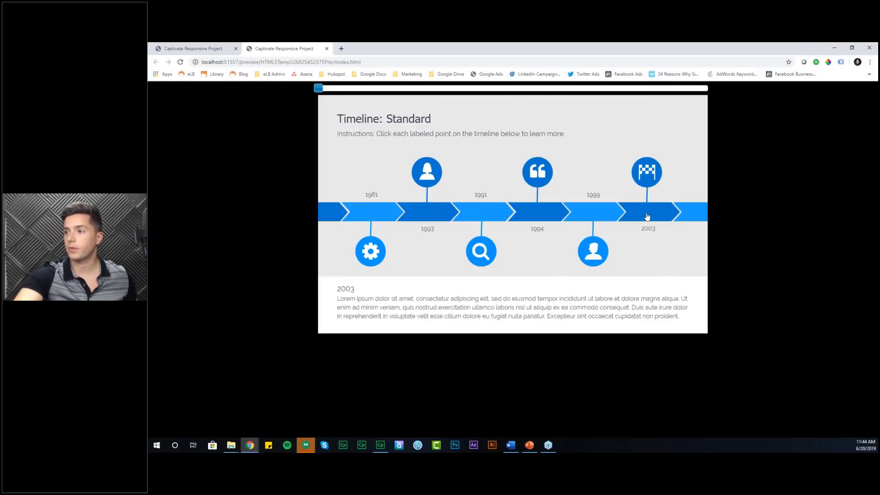
- Retest the 1999, 1994, 1991 and 1993 chevrons in the preview and close the preview
click(598, 213)
click(527, 212)
click(488, 215)
click(423, 211)
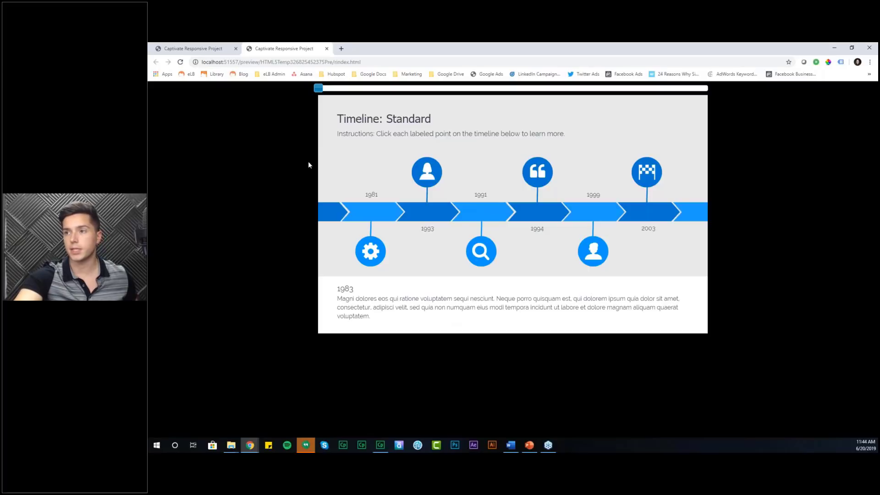
click(869, 47)
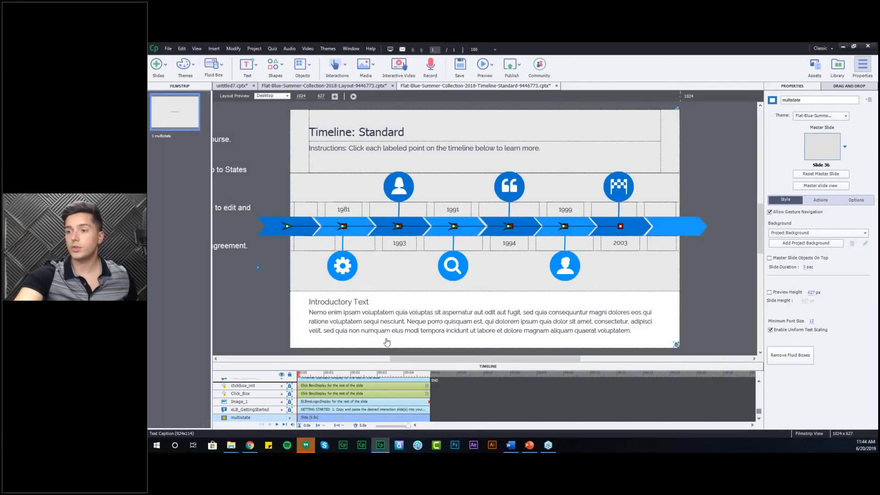
- Compare the object names of the introductory text caption and the 1981 chevron
click(387, 340)
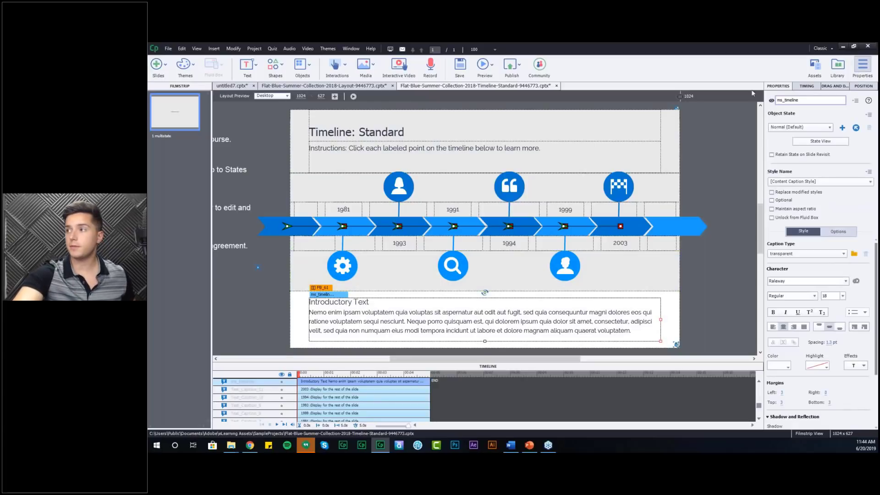
click(803, 101)
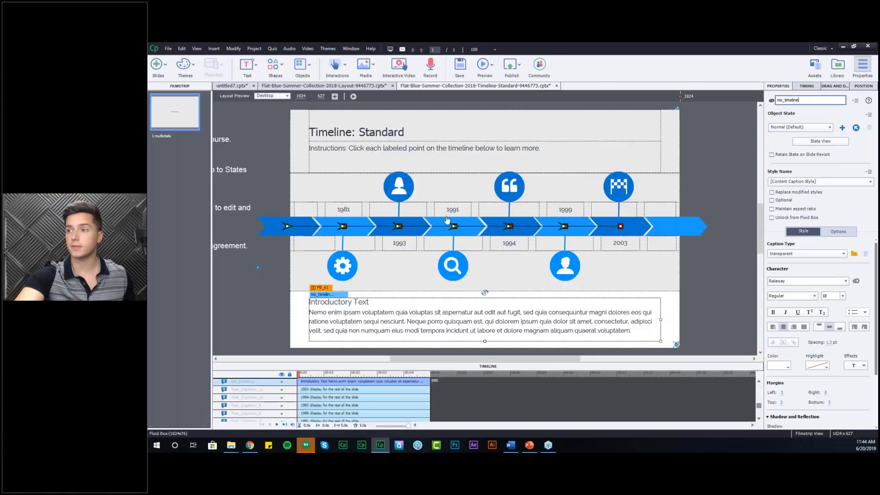
click(358, 229)
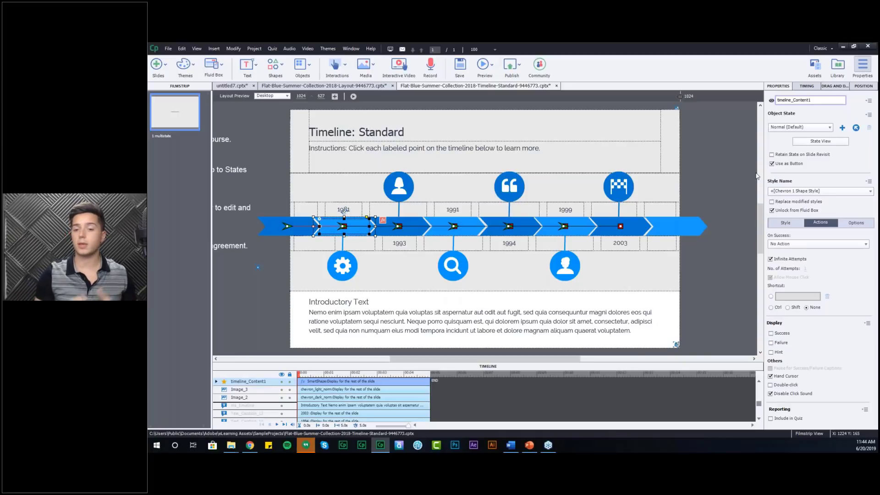
click(688, 167)
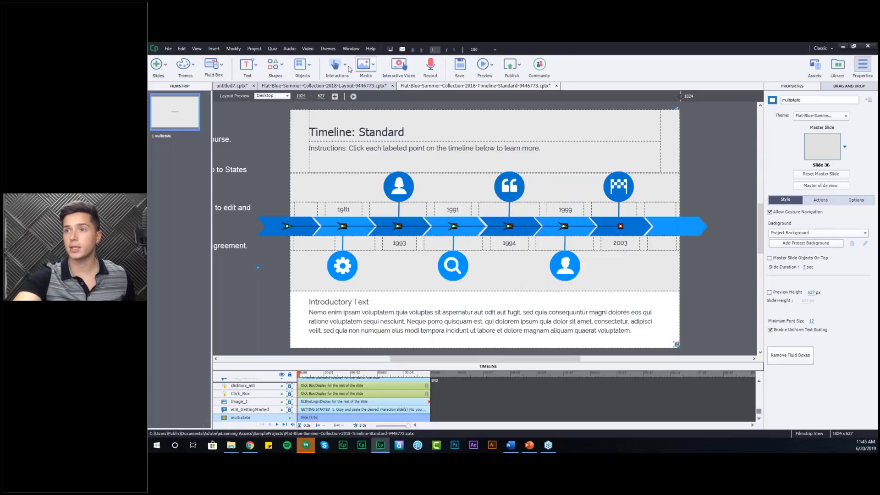
- Insert a new button on the timeline slide
click(275, 72)
click(336, 66)
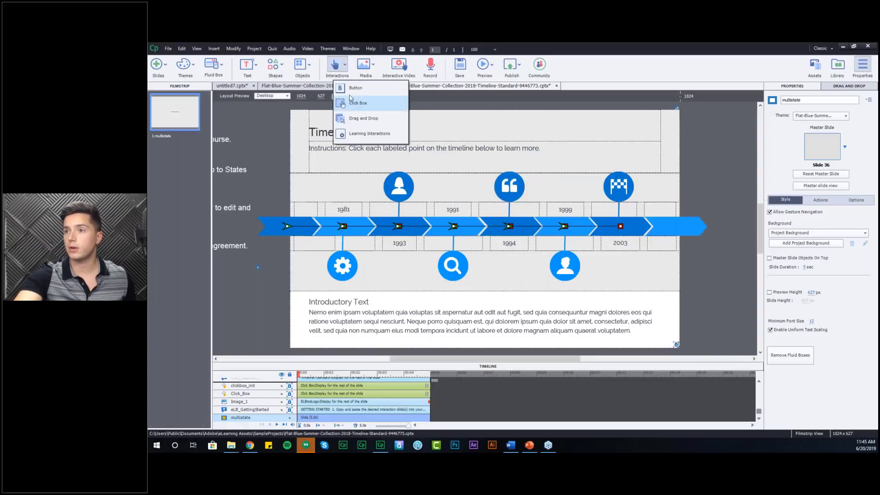
click(353, 88)
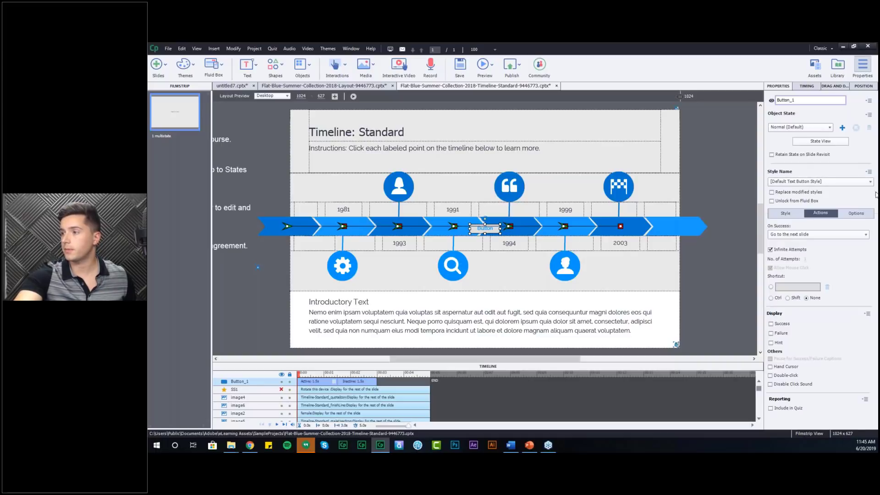
- Set the new text button's caption to Next
click(786, 214)
double_click(801, 247)
text(Ntext)
key(Return)
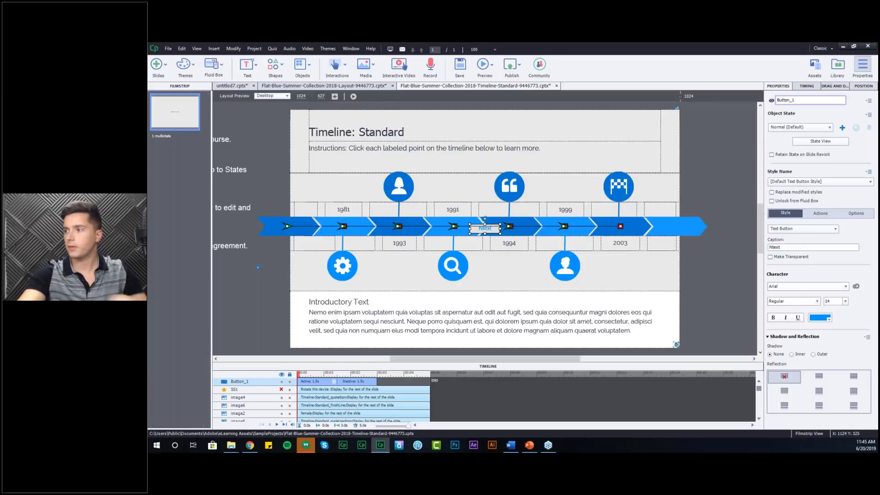
click(783, 247)
key(BackSpace)
key(BackSpace)
key(BackSpace)
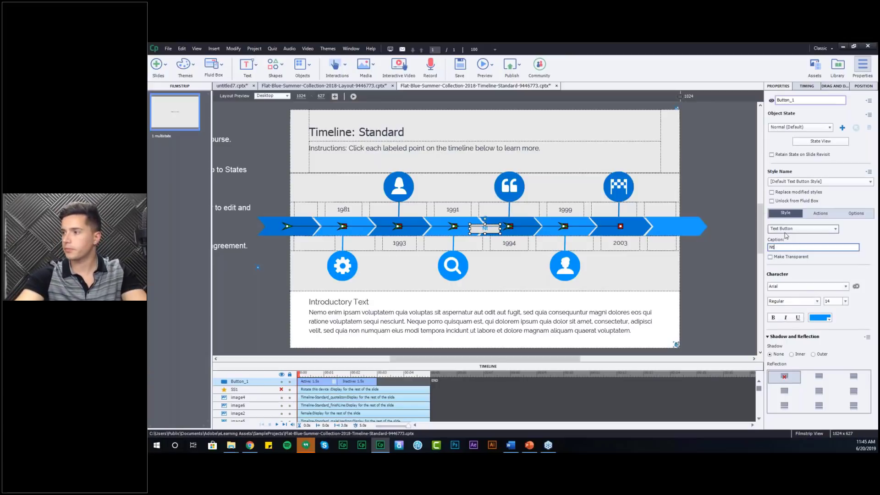
text(ext)
key(Return)
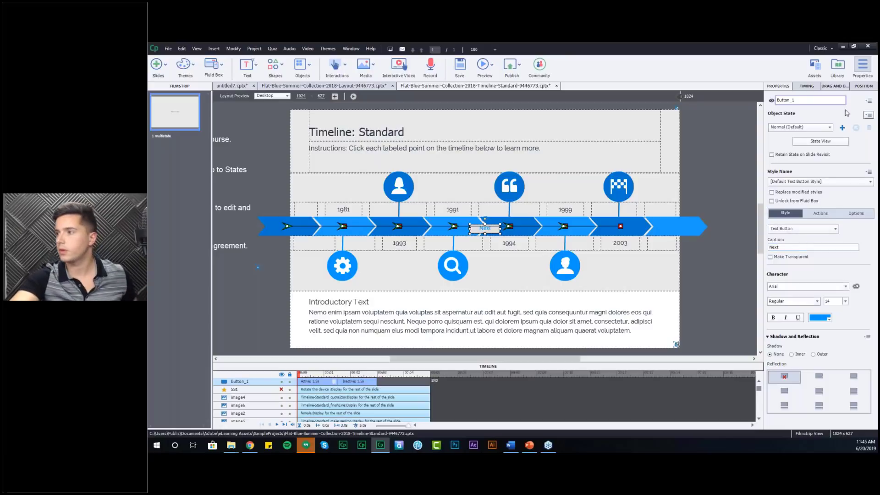
- Unlock the Next button from its fluid box and place it in the slide's top-right corner
click(772, 201)
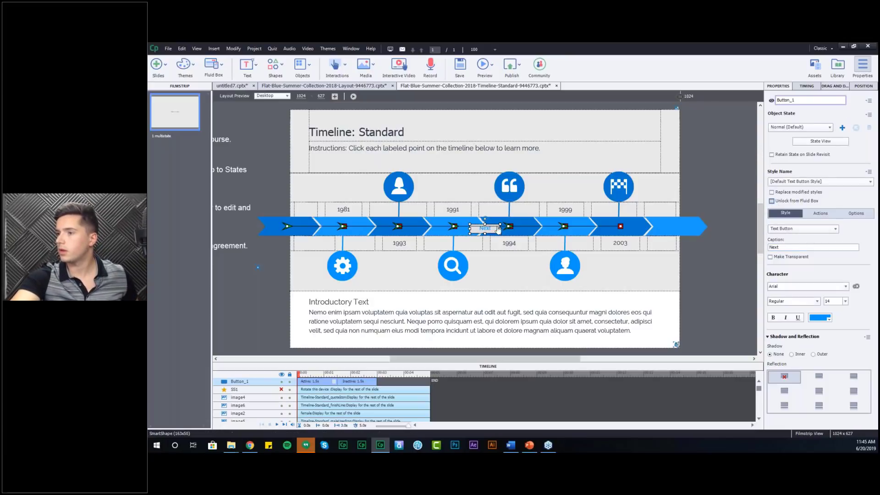
drag(672, 118, 667, 120)
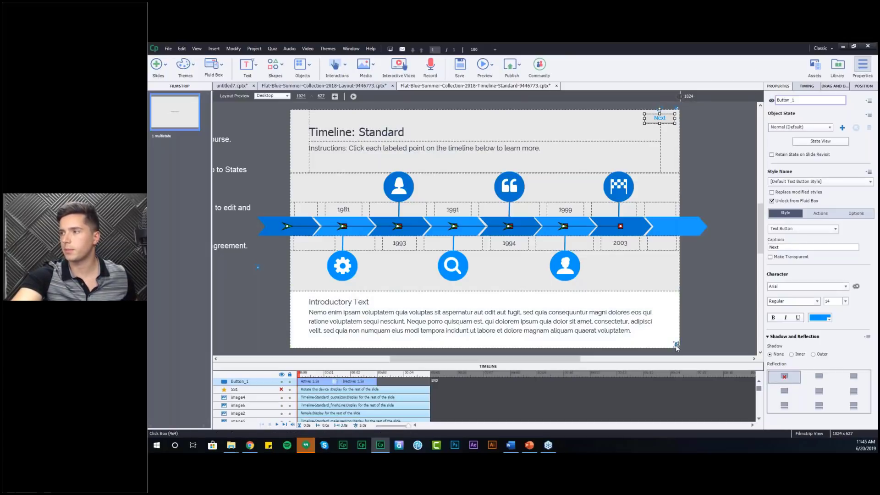
- Turn off the Next button's pause and extend its display duration to 5.1 s
click(807, 85)
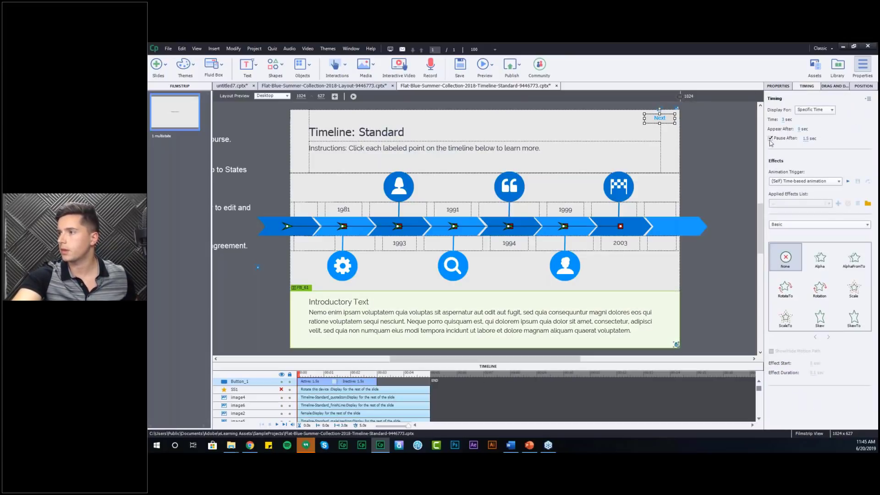
drag(376, 382, 432, 380)
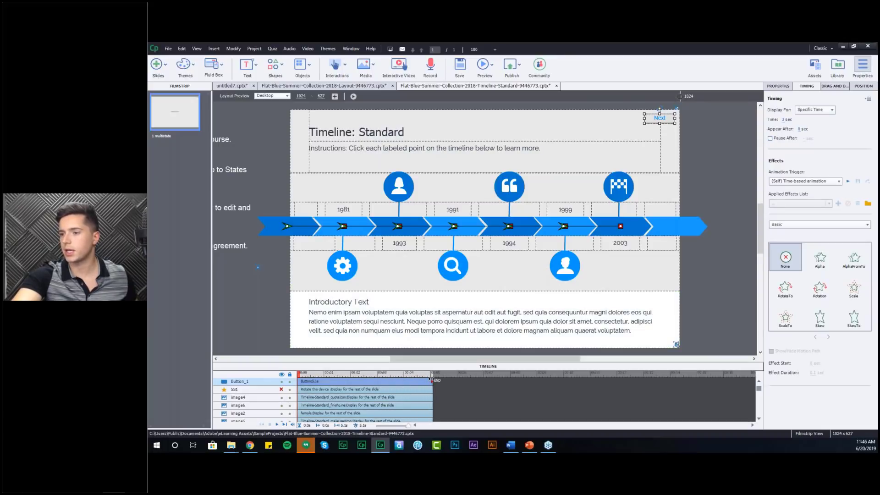
- Hide the Next button in the output and rename it timeline_completed
click(779, 86)
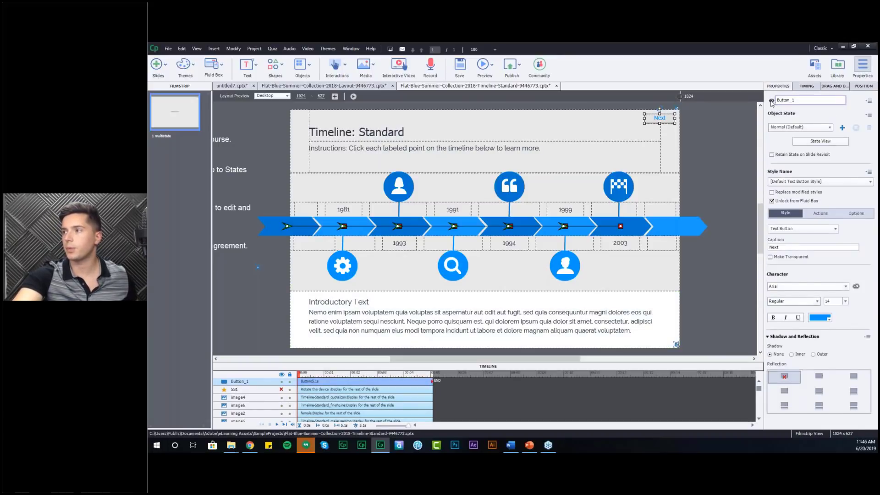
click(772, 101)
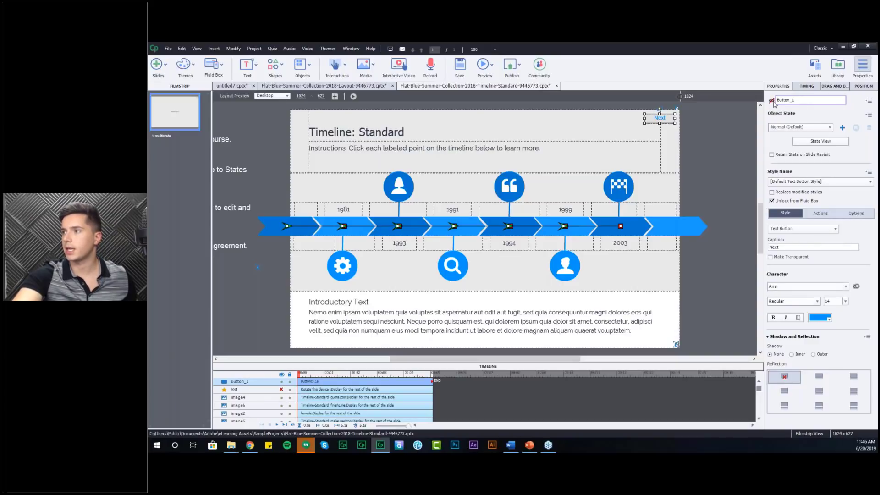
double_click(806, 100)
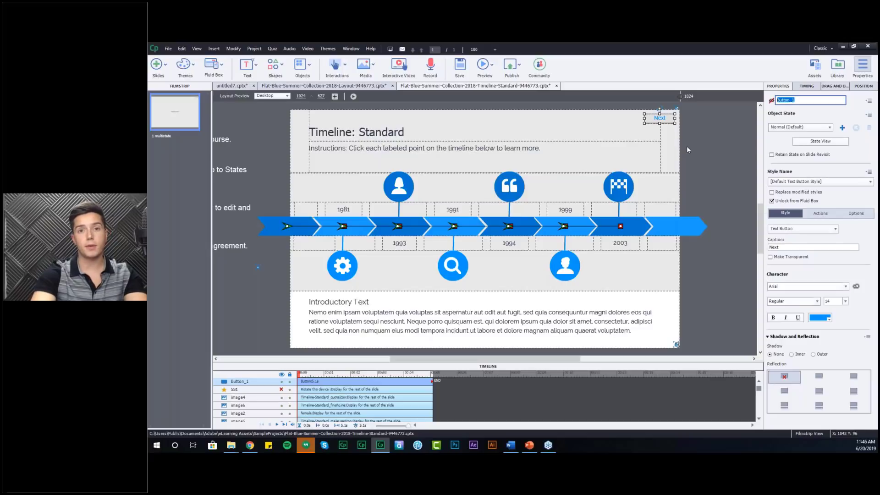
text(timeline)
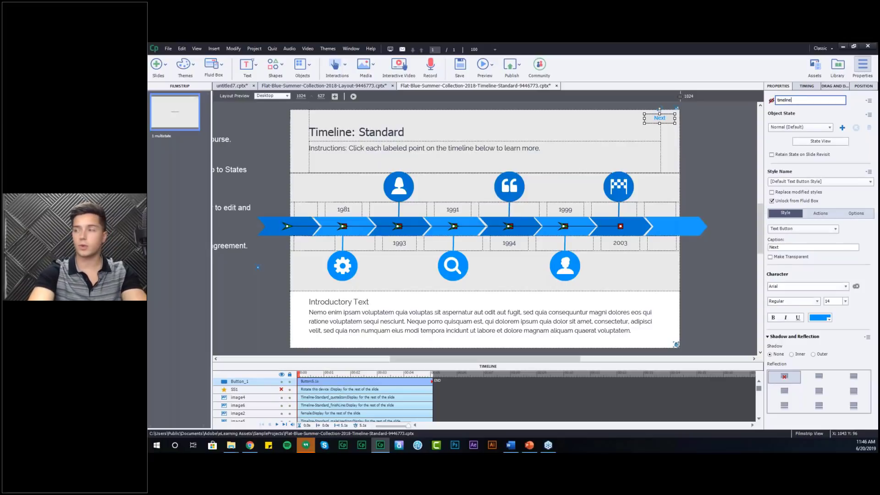
text(_completed)
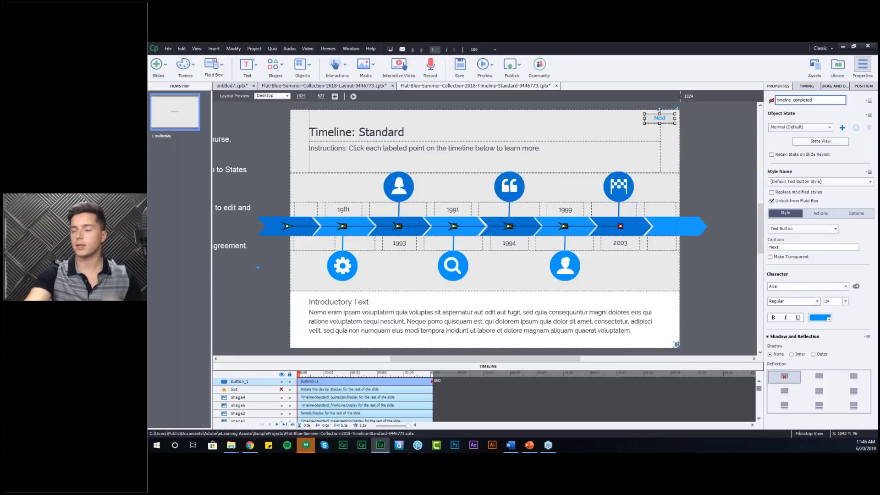
click(707, 148)
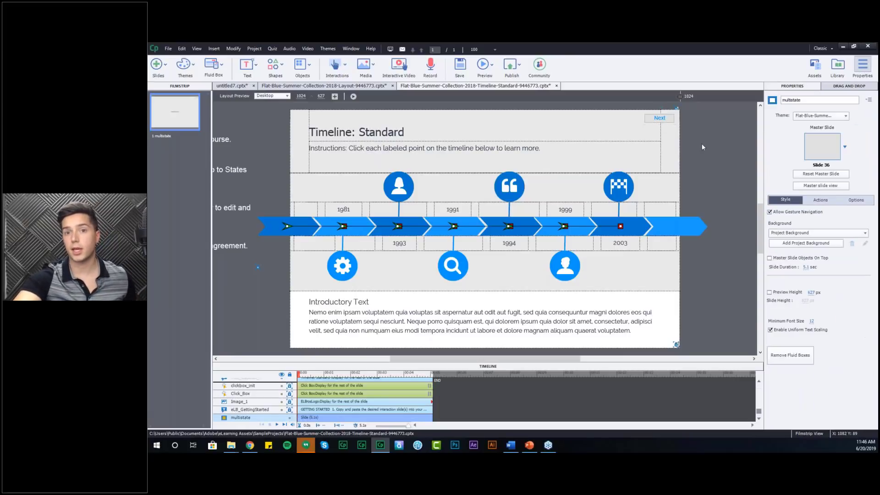
click(651, 122)
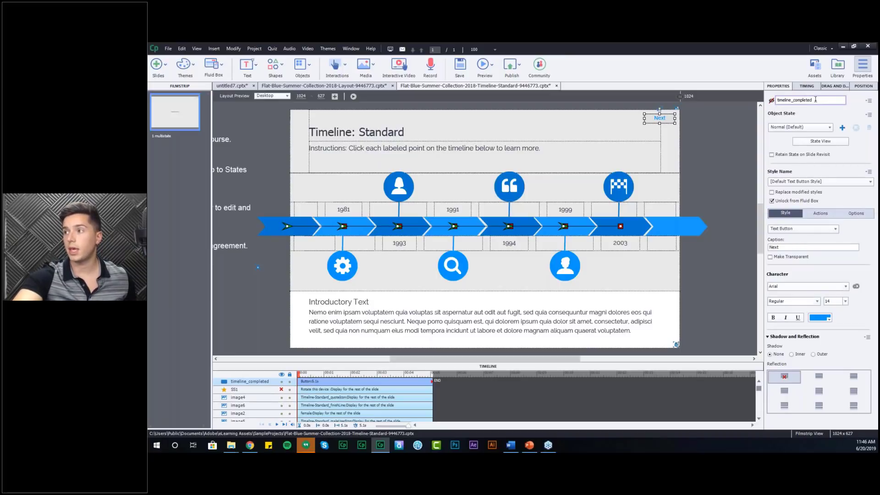
- Preview the project in the browser and visit all six timeline chevrons from 1981 to 2003 to test the hidden Next button
click(483, 67)
click(496, 108)
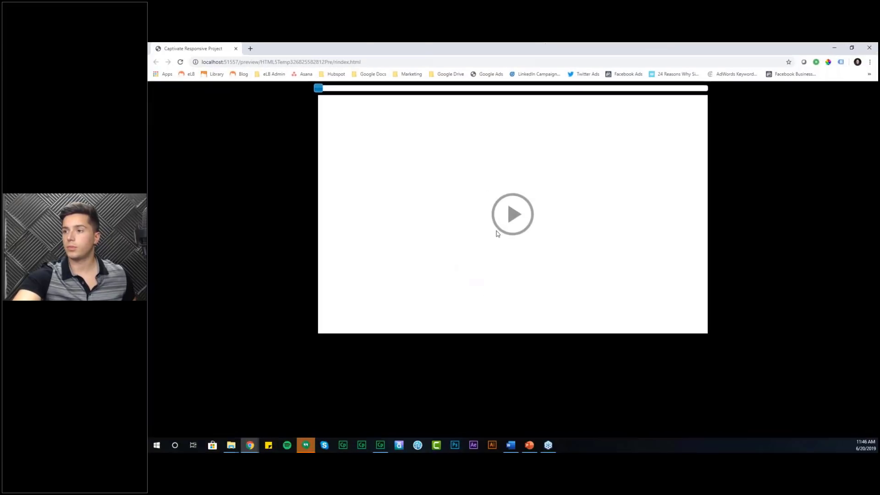
click(509, 218)
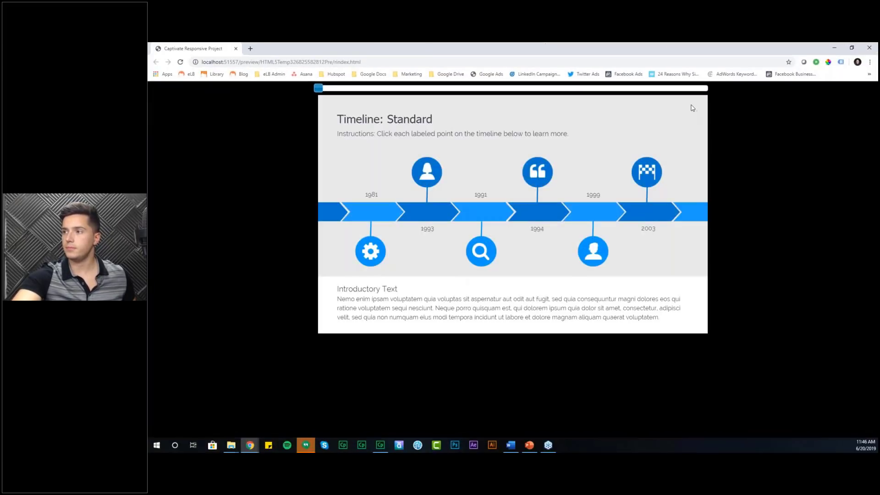
click(374, 213)
click(436, 216)
click(481, 213)
click(538, 214)
click(593, 214)
click(657, 217)
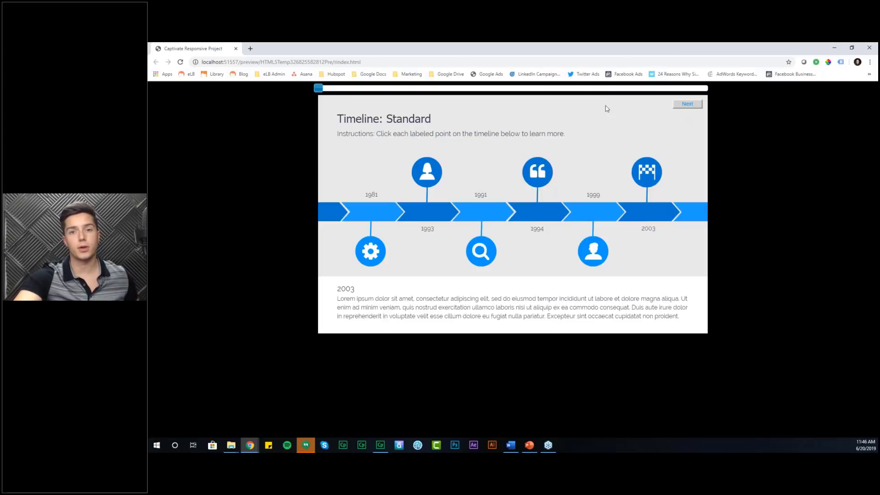
click(870, 47)
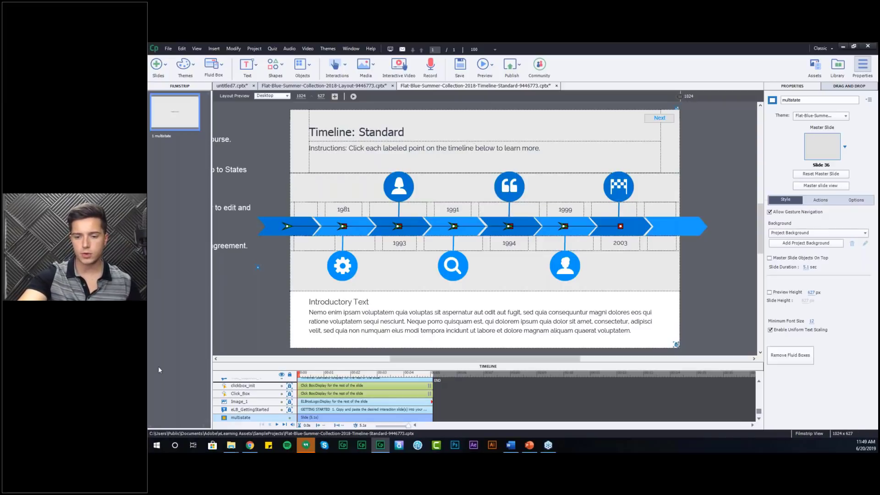
- Close the timeline, layout and untitled7 projects without saving the changes
click(557, 86)
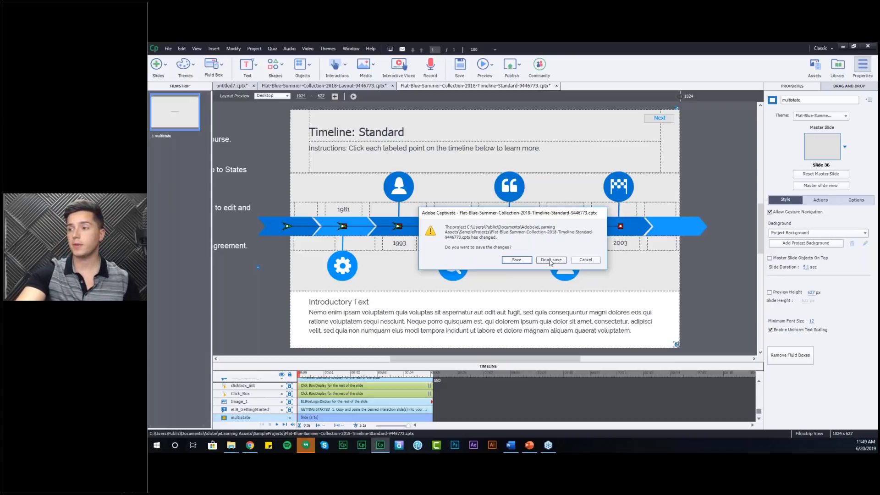
click(551, 260)
click(393, 87)
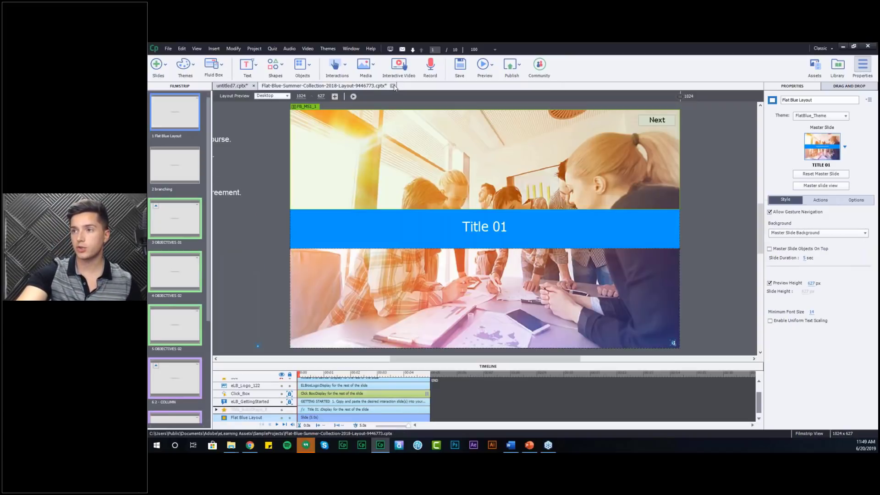
click(552, 260)
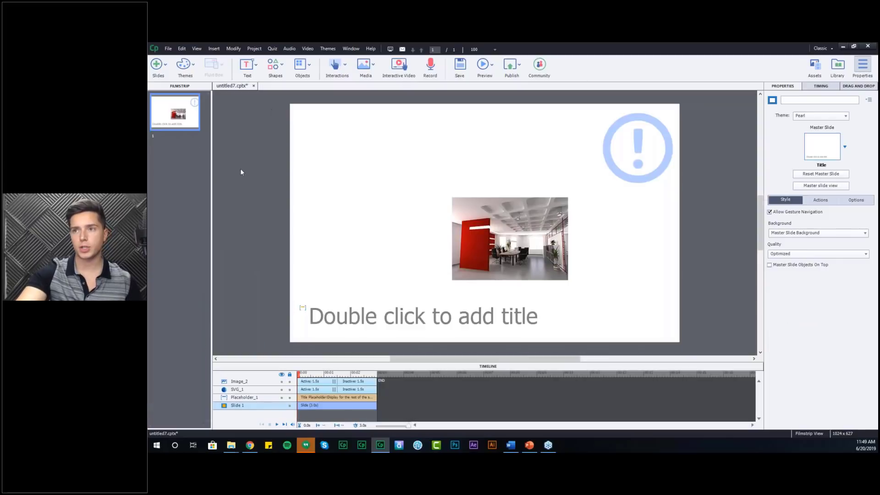
click(254, 86)
click(508, 254)
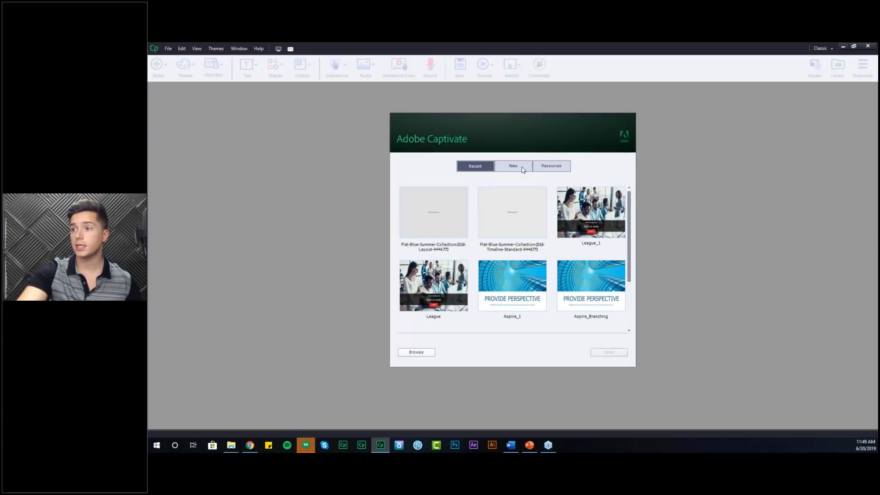
- Create a new Virtual Reality Project
click(523, 170)
click(489, 192)
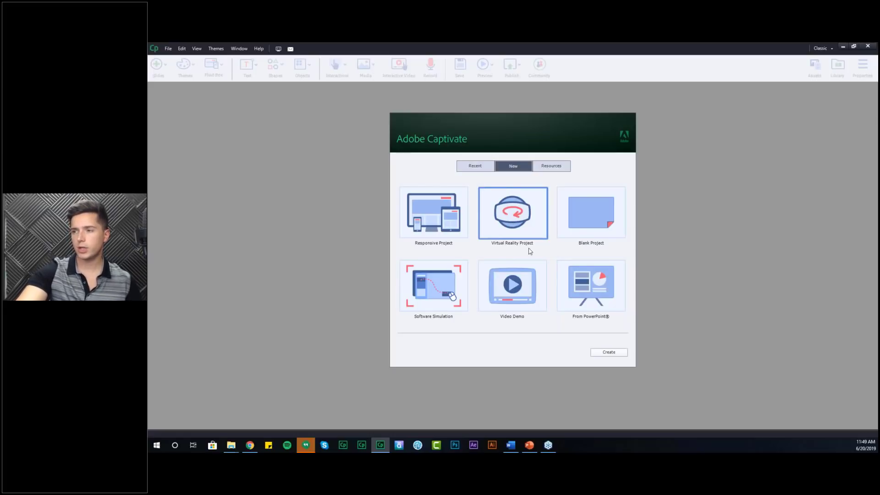
click(615, 356)
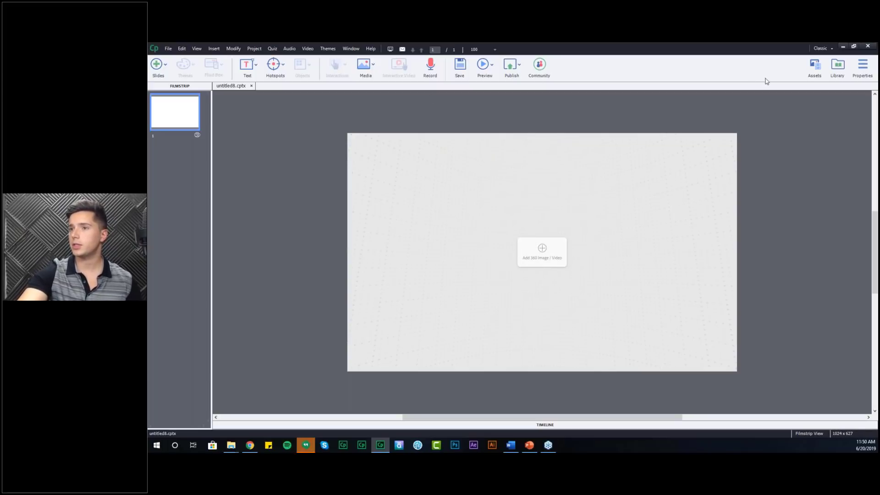
- Insert the office image with orange furniture from the 360 Assets as the slide's 360 background
click(812, 64)
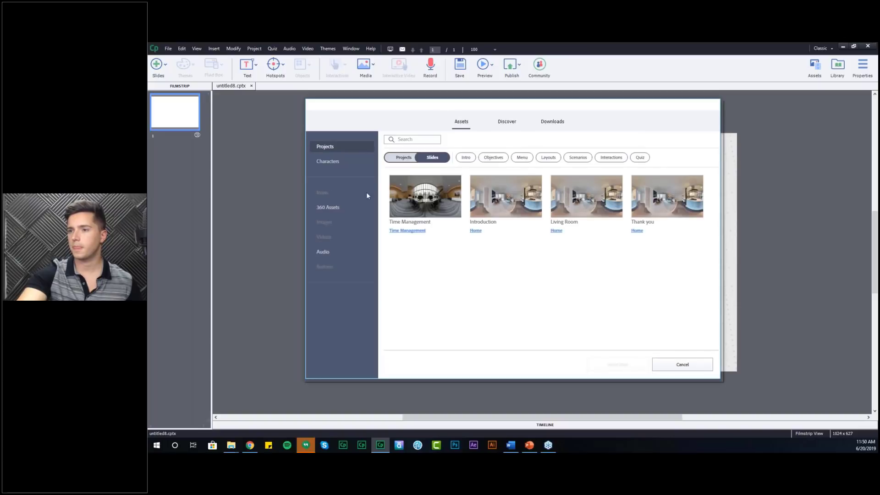
click(353, 207)
click(543, 194)
click(639, 365)
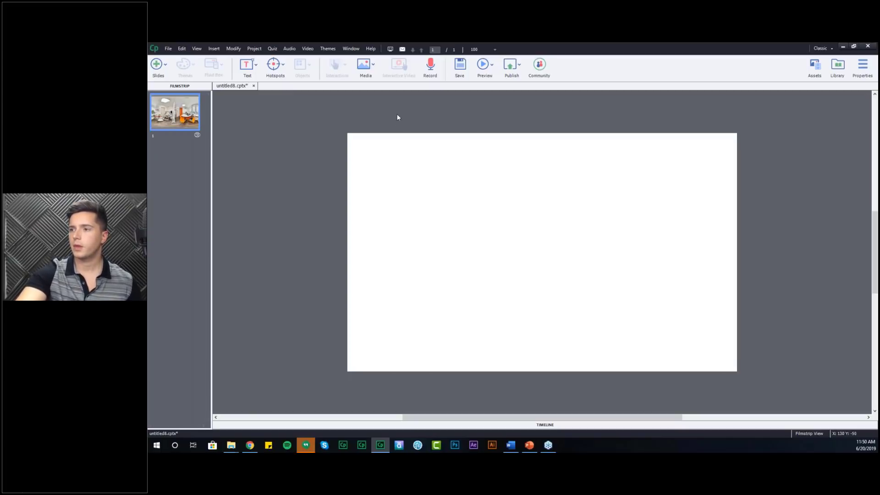
- Add a target-style hotspot to the 360 slide, enlarge it slightly and place it over the ultrasound machine's screen
click(278, 66)
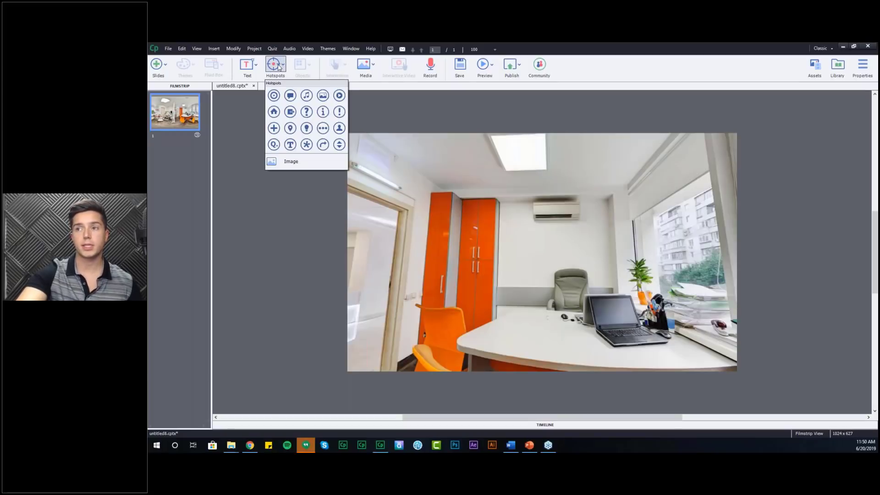
click(274, 96)
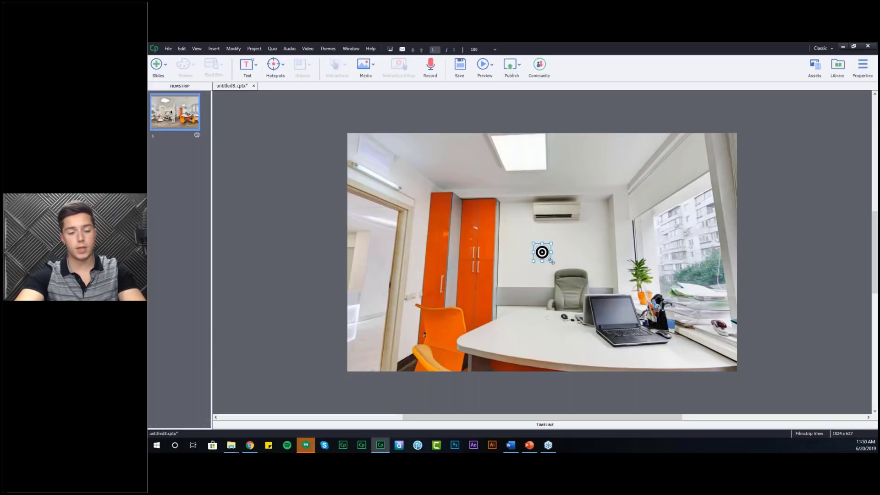
mouse_move(552, 261)
mouse_down()
mouse_move(591, 301)
mouse_move(557, 266)
mouse_up()
drag(469, 238, 458, 301)
drag(454, 220, 573, 218)
drag(581, 262, 520, 282)
- Fill the hotspot with the orange sampled from the stripe on the grey cabinet
click(863, 65)
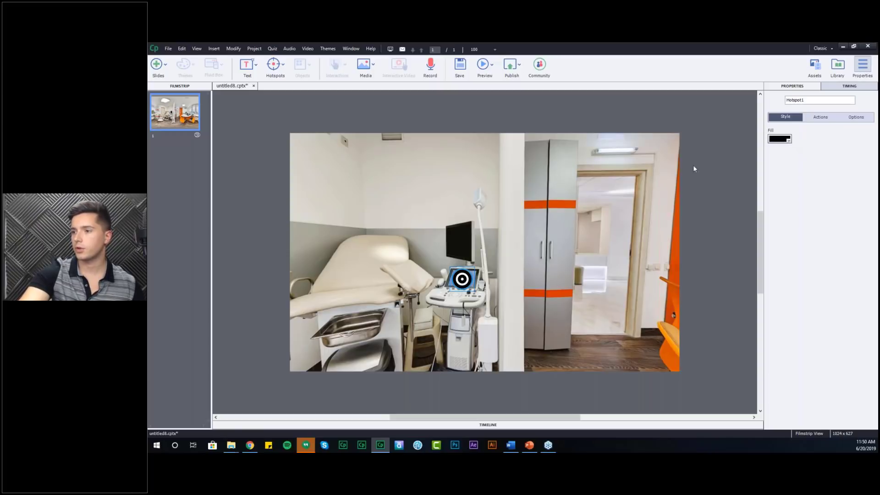
click(783, 142)
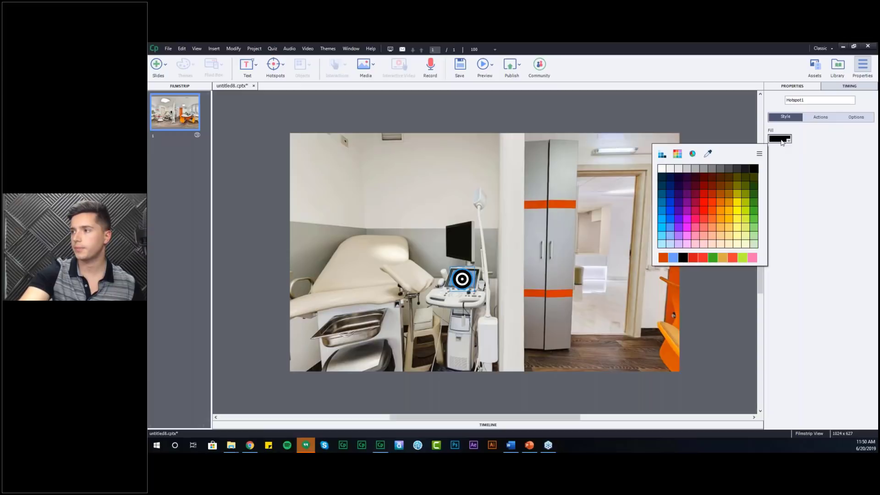
click(709, 154)
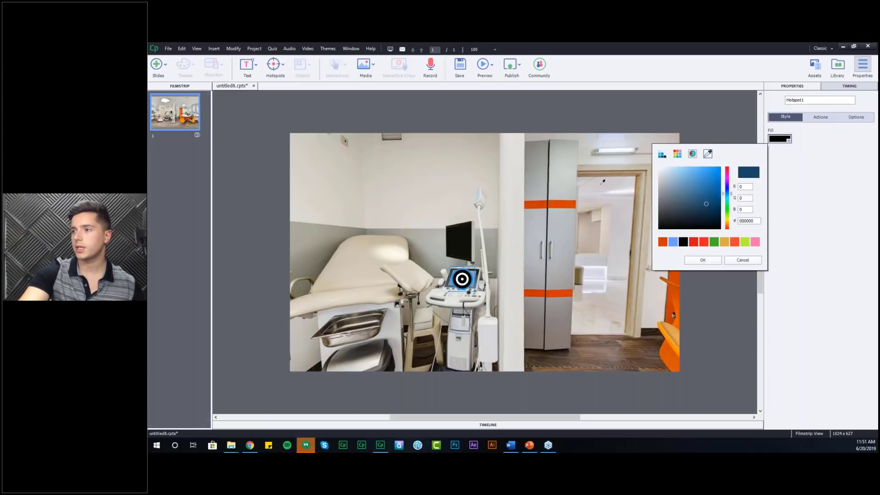
click(559, 206)
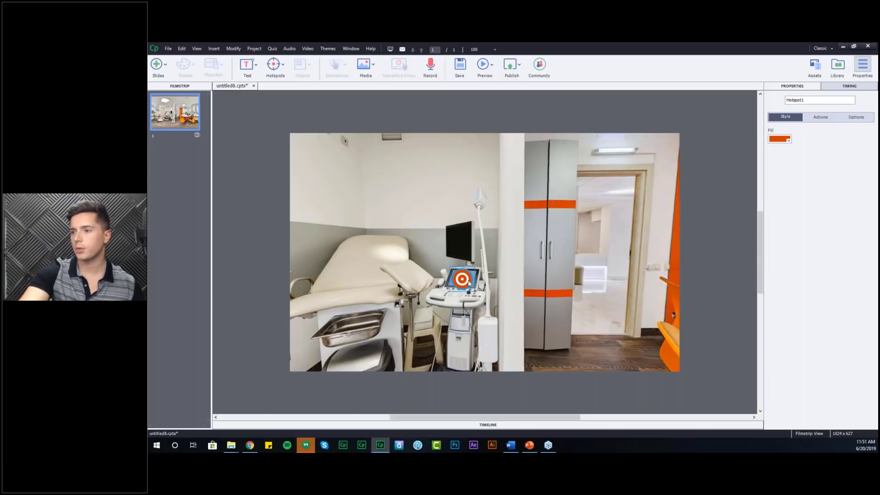
click(602, 270)
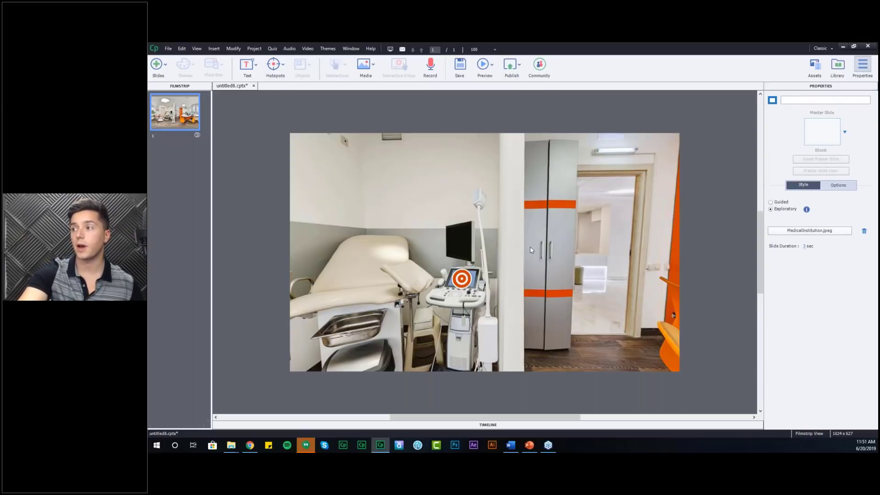
- Set the hotspot's On Click action to Display Text with the text "Display text here"
click(467, 280)
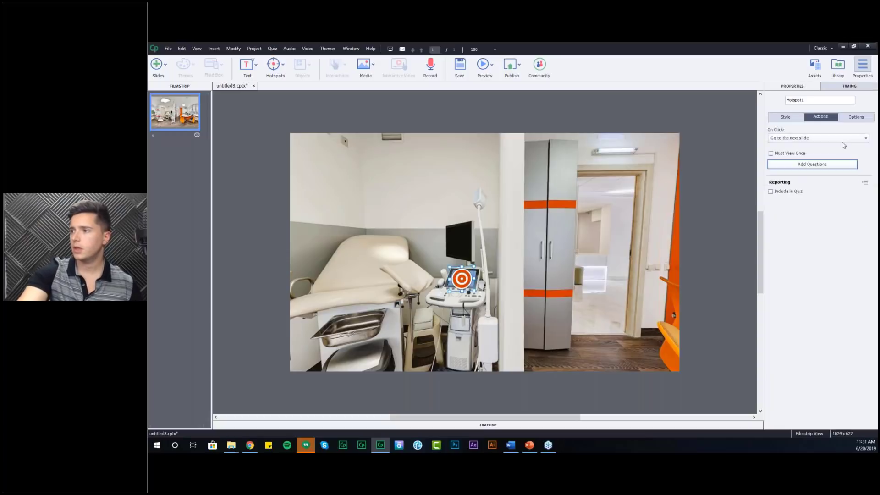
click(799, 117)
click(816, 119)
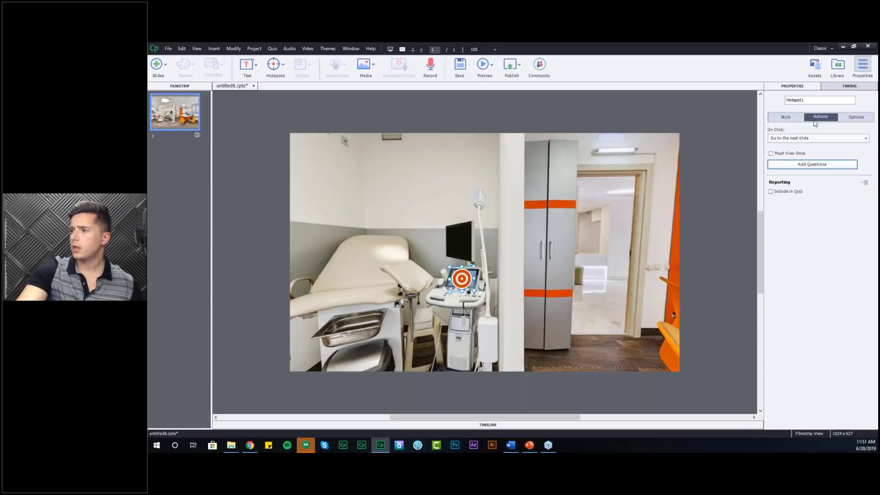
click(796, 138)
click(795, 149)
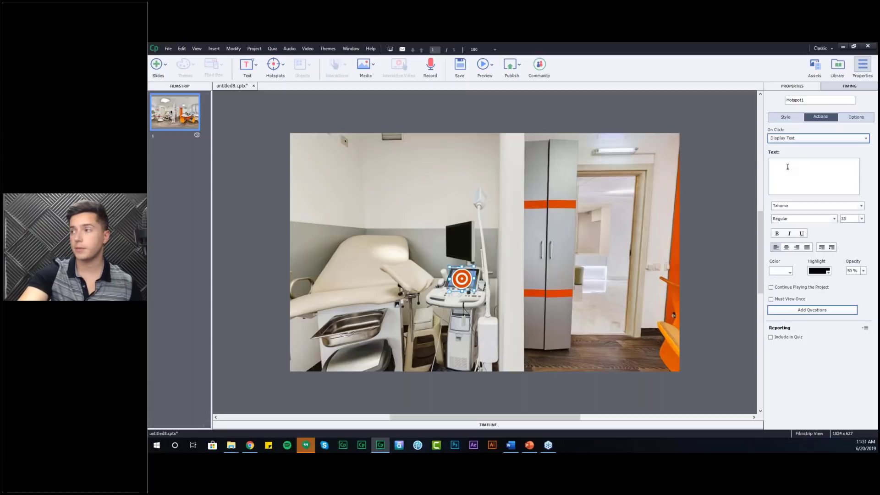
click(780, 165)
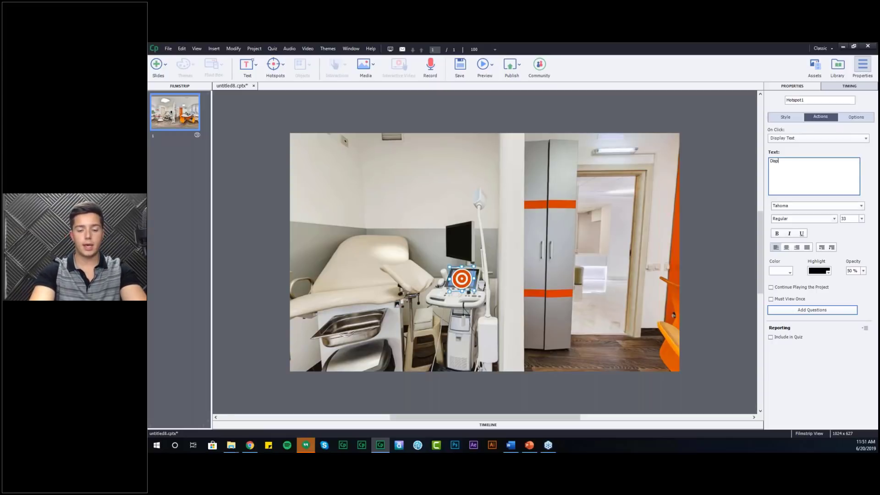
text(text)
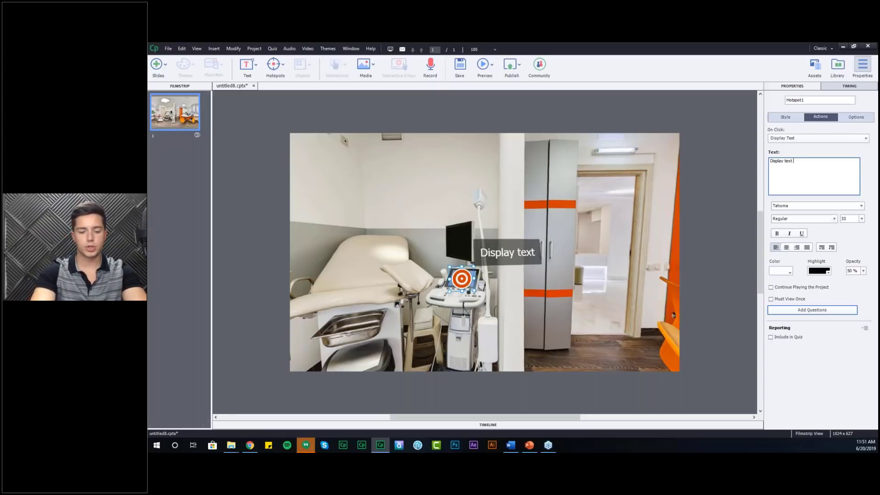
text( here)
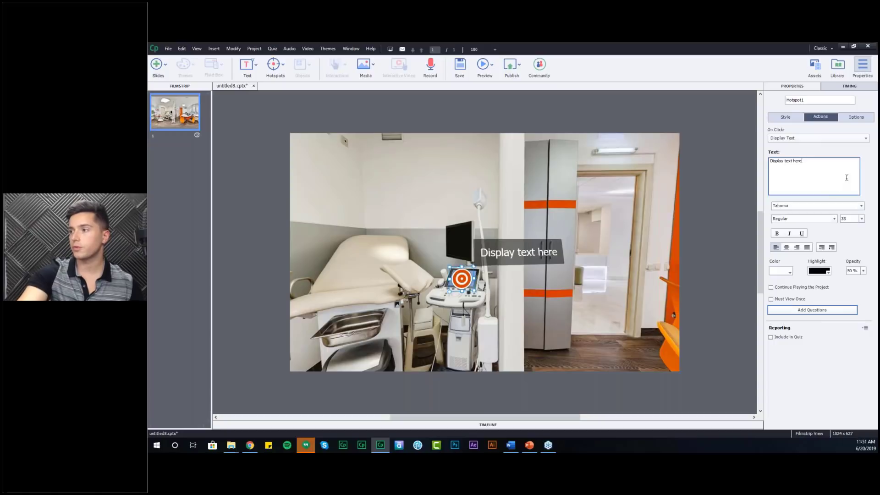
click(865, 195)
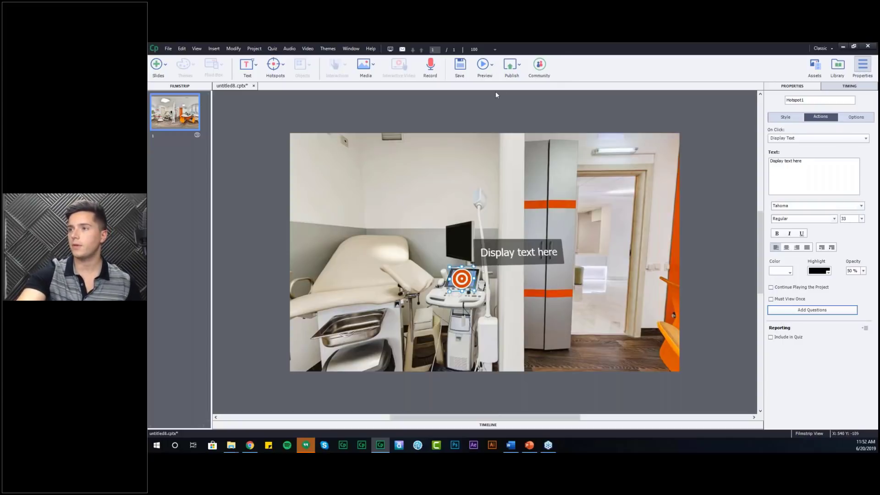
- Preview the project in the browser, open and dismiss the hotspot's text twice, and close the preview
click(477, 66)
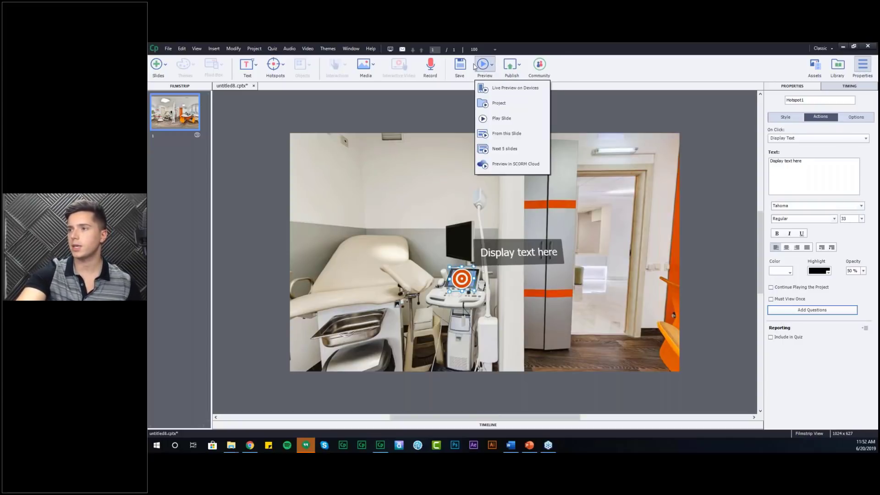
click(507, 103)
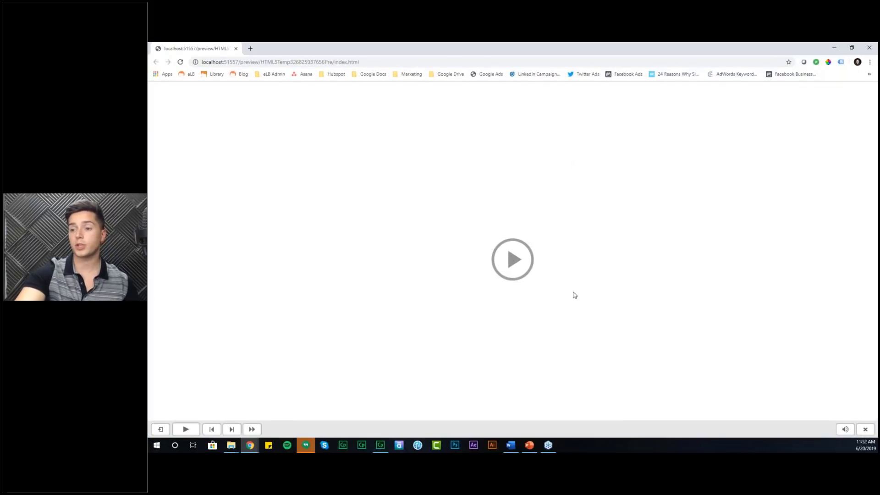
click(512, 261)
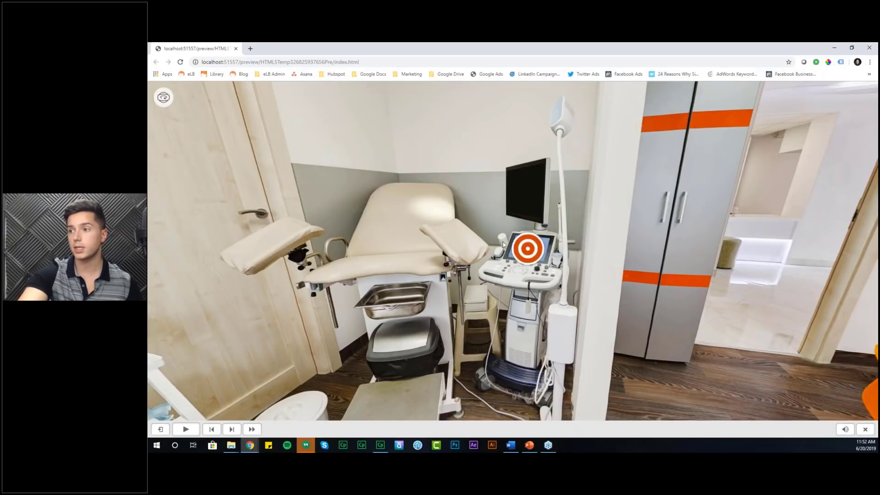
click(525, 250)
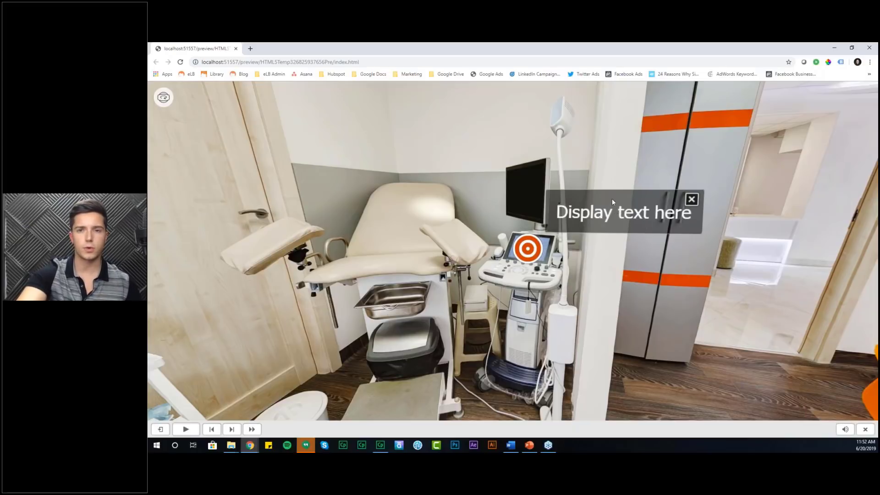
click(693, 201)
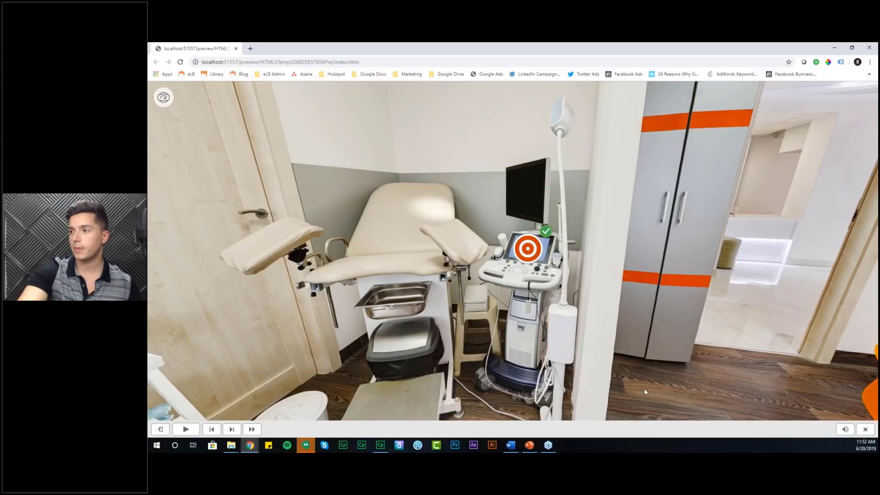
click(537, 246)
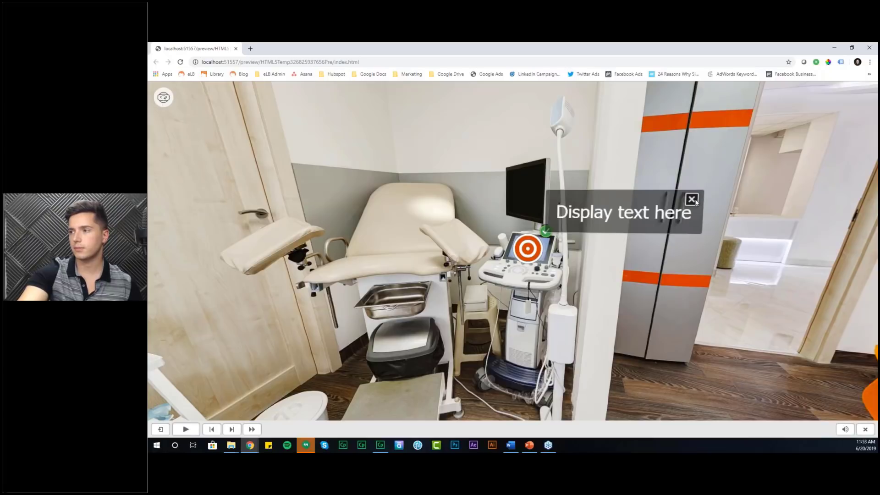
click(692, 199)
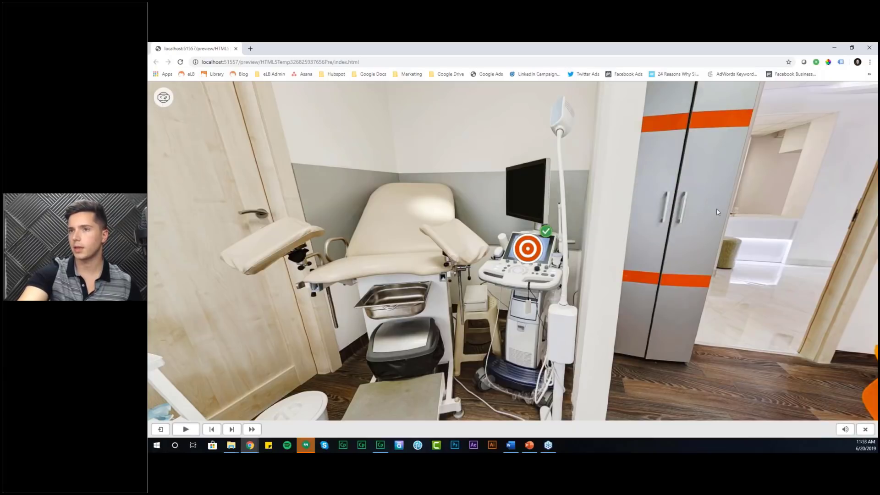
click(870, 47)
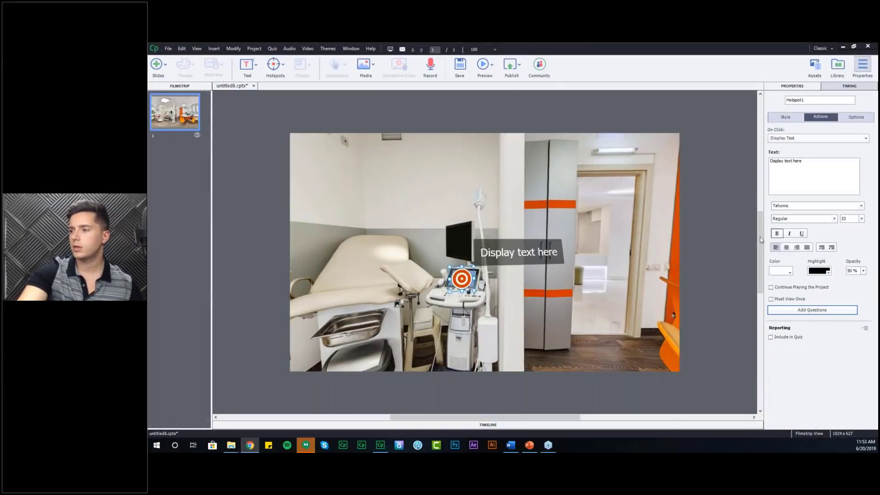
- Set the hotspot's On Click action to Play Video using the "eLBX 2019 - Full Day Outline" MP4 file
click(772, 338)
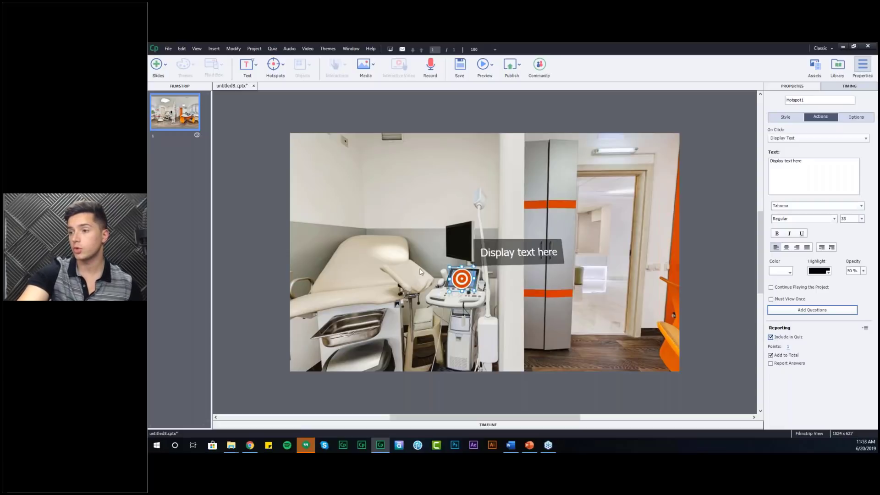
click(771, 337)
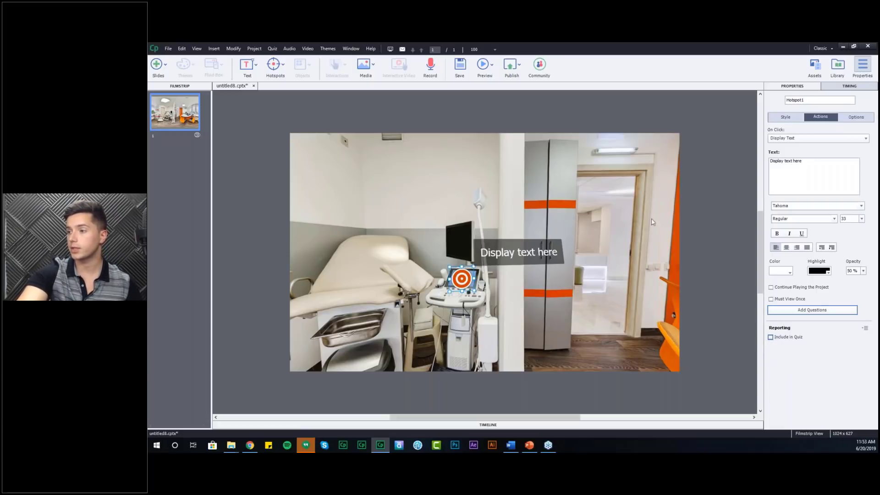
click(787, 138)
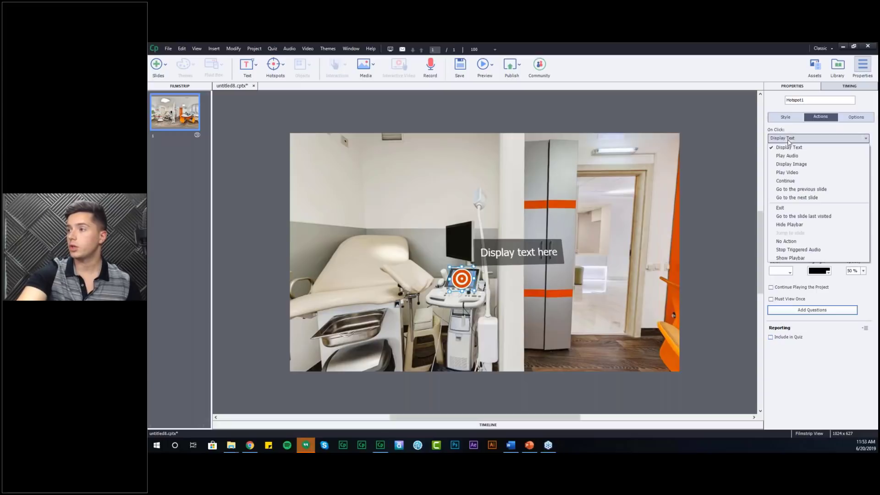
click(789, 172)
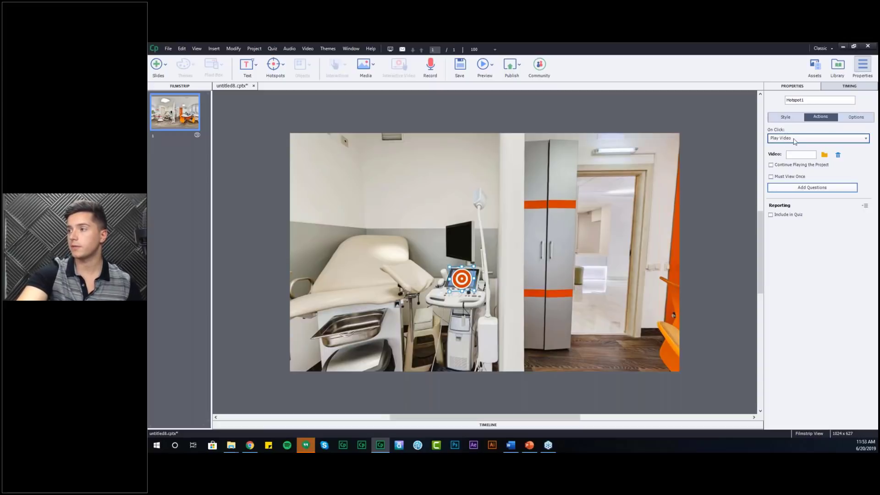
click(824, 156)
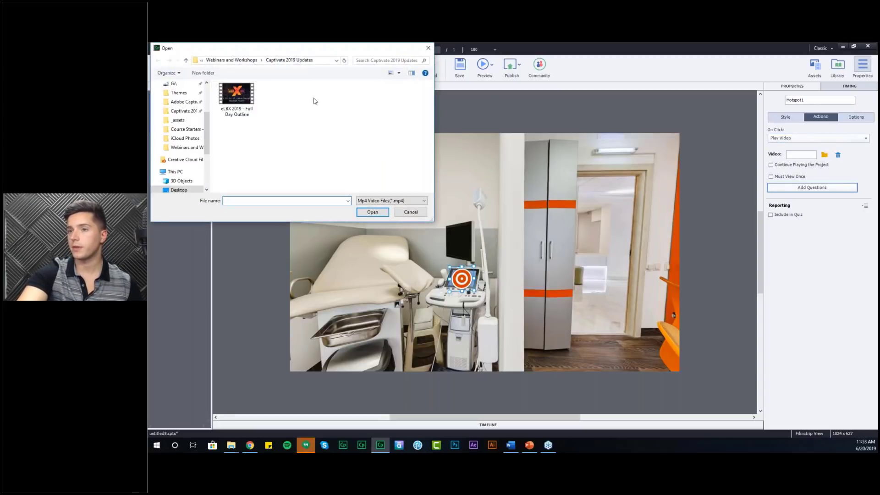
click(372, 213)
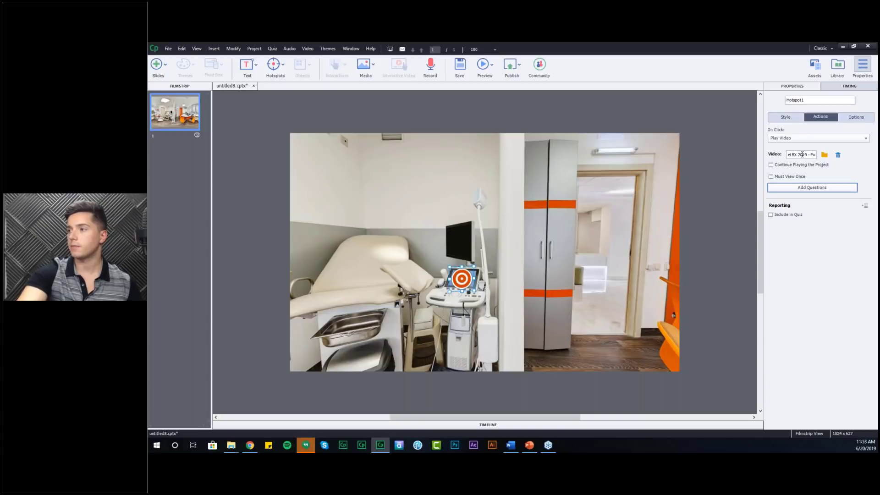
- Preview the project in the browser, play the hotspot's video, pause and resume it, and close the video
click(484, 65)
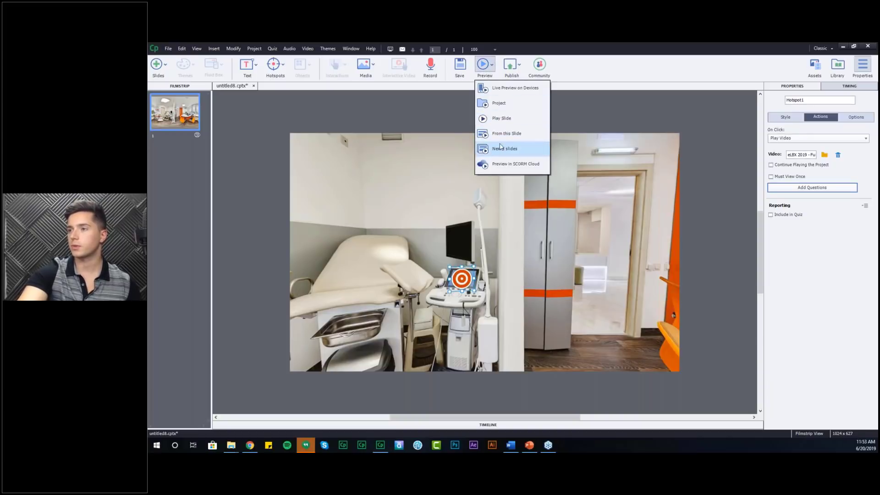
click(500, 105)
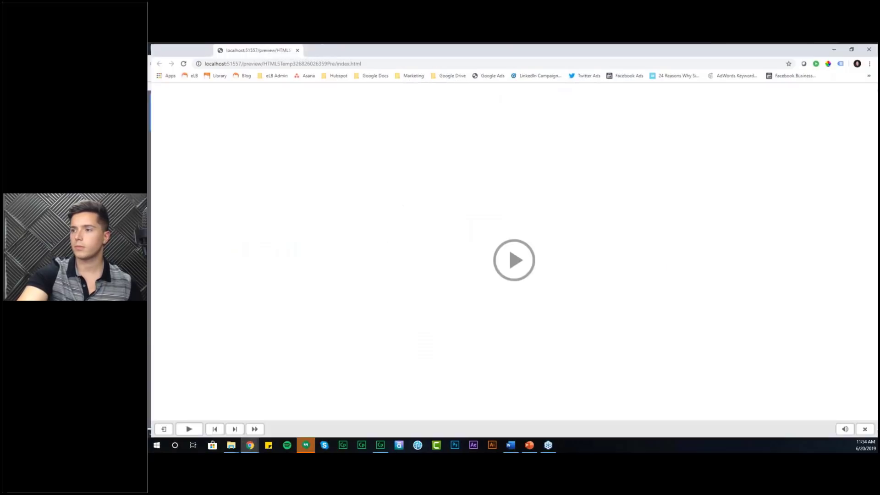
click(516, 266)
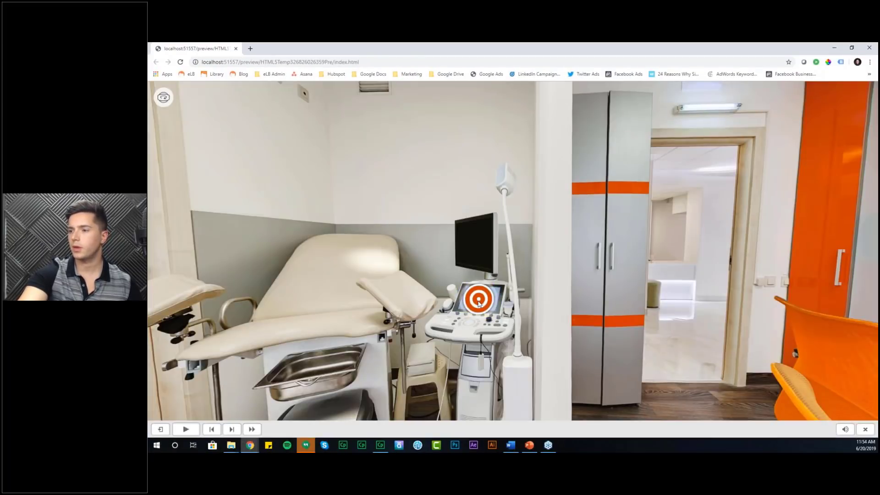
click(479, 301)
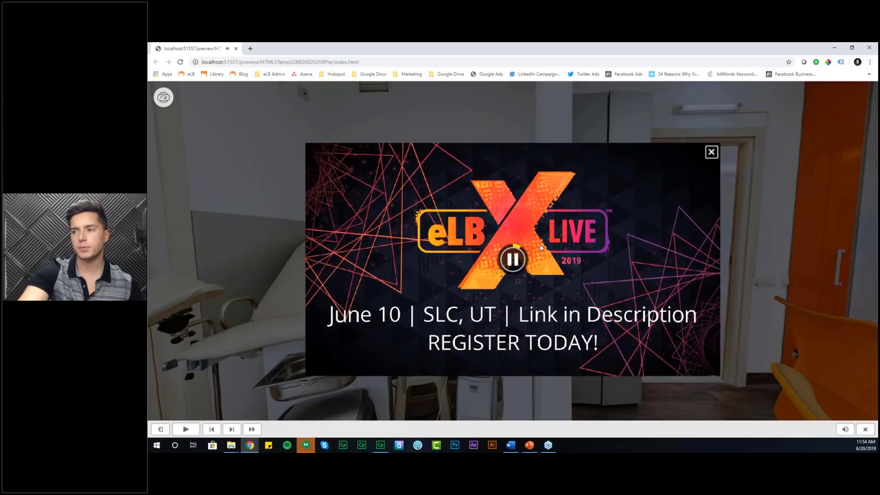
click(515, 261)
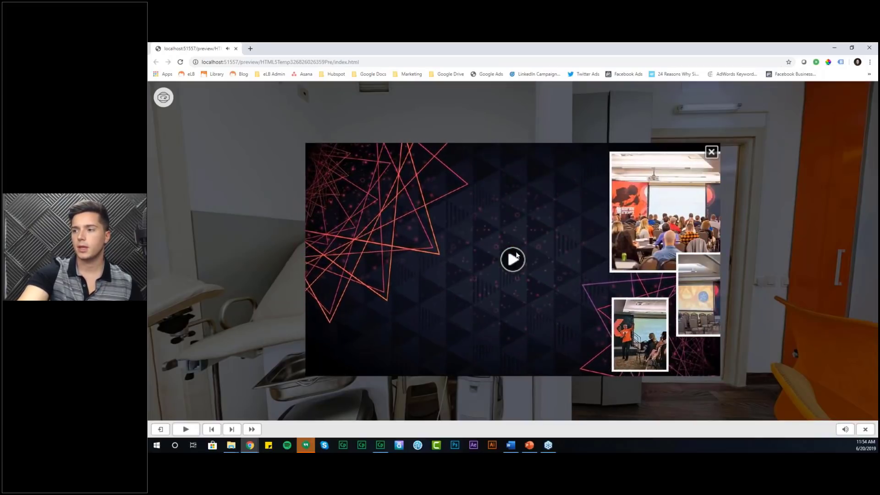
click(513, 260)
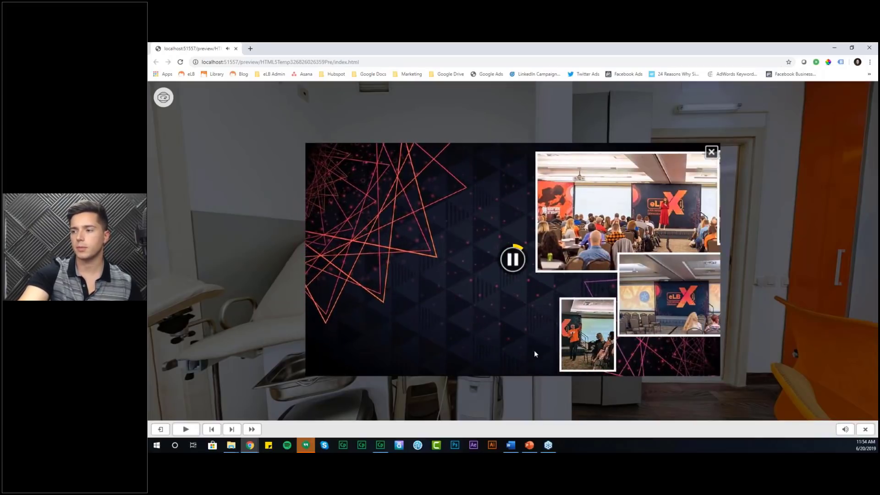
mouse_move(511, 348)
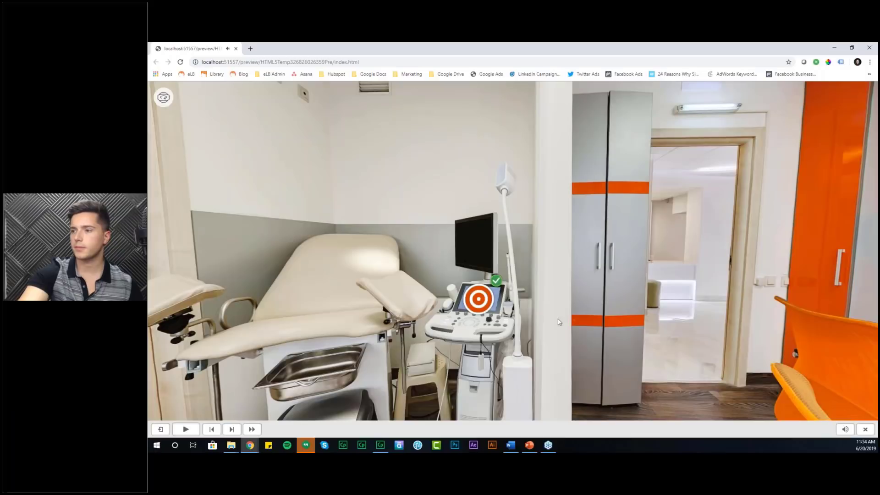
- Open and dismiss the hotspot's video once more in the preview, and close the browser preview
click(479, 300)
click(712, 152)
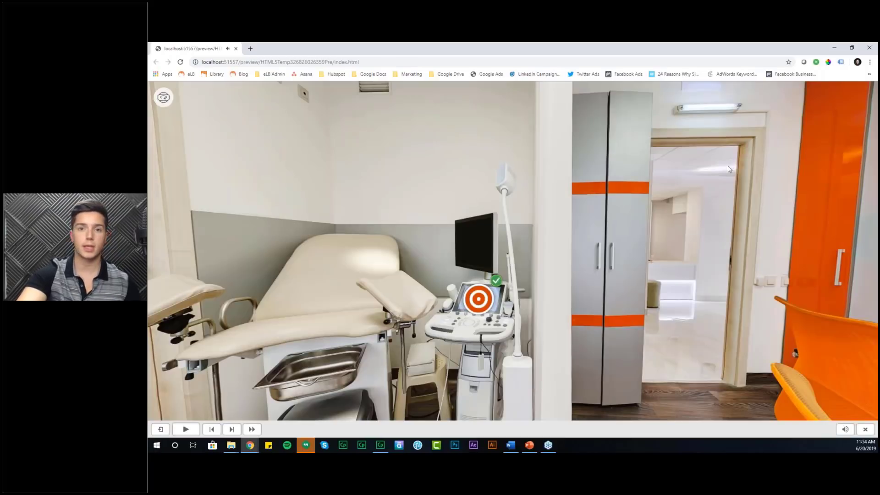
click(870, 48)
click(720, 205)
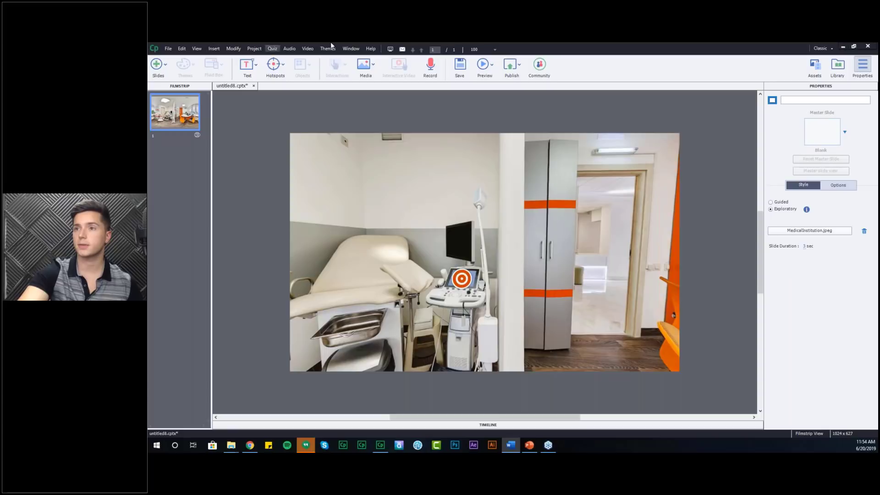
- Create a new blank project with a size of 1024 x 627
click(168, 49)
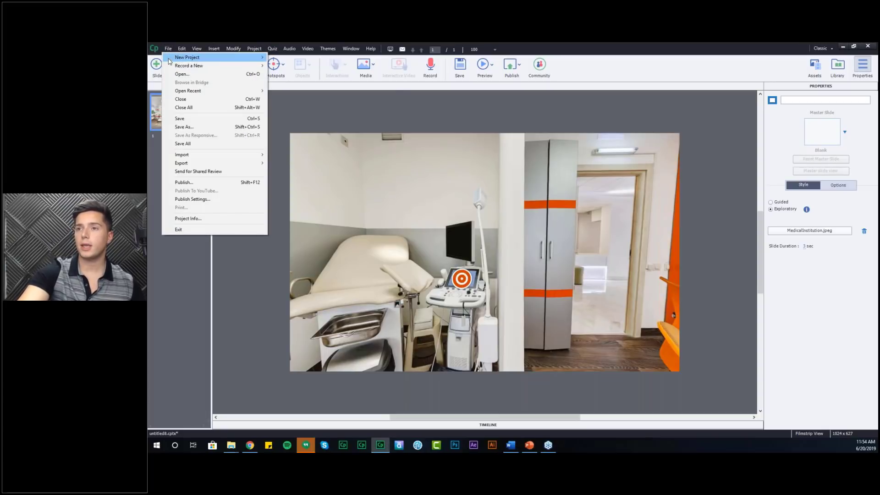
mouse_move(181, 58)
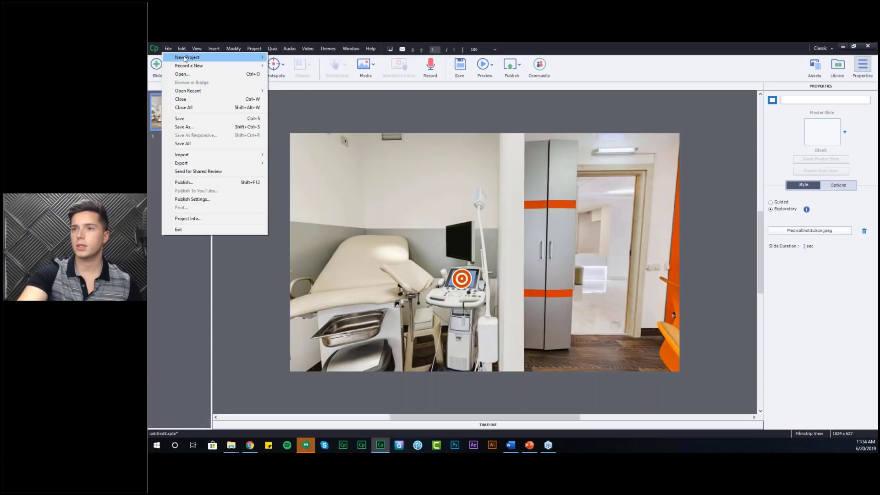
click(277, 58)
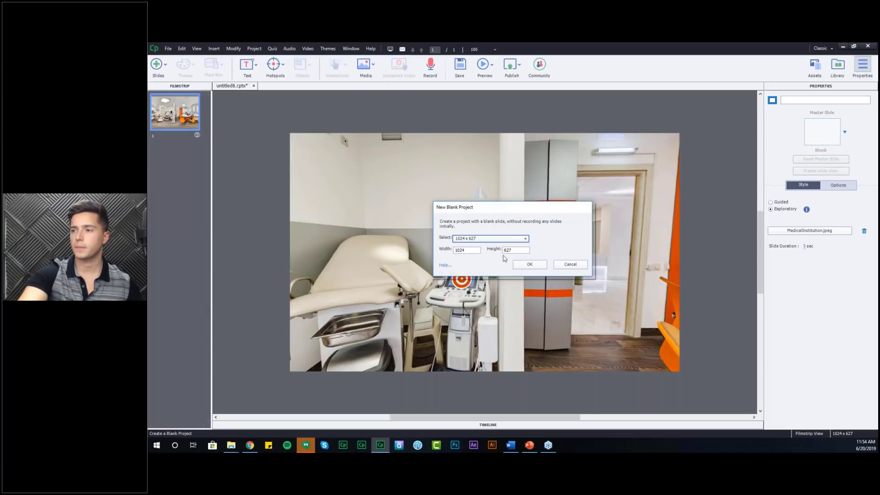
click(519, 264)
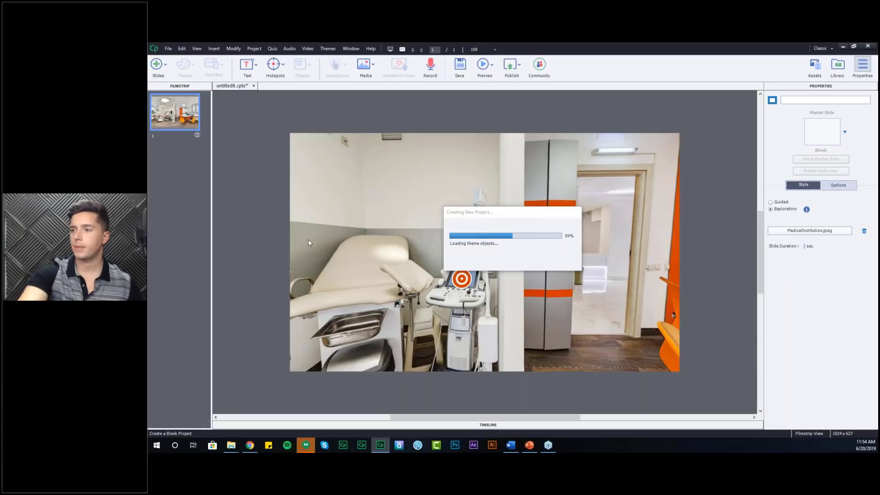